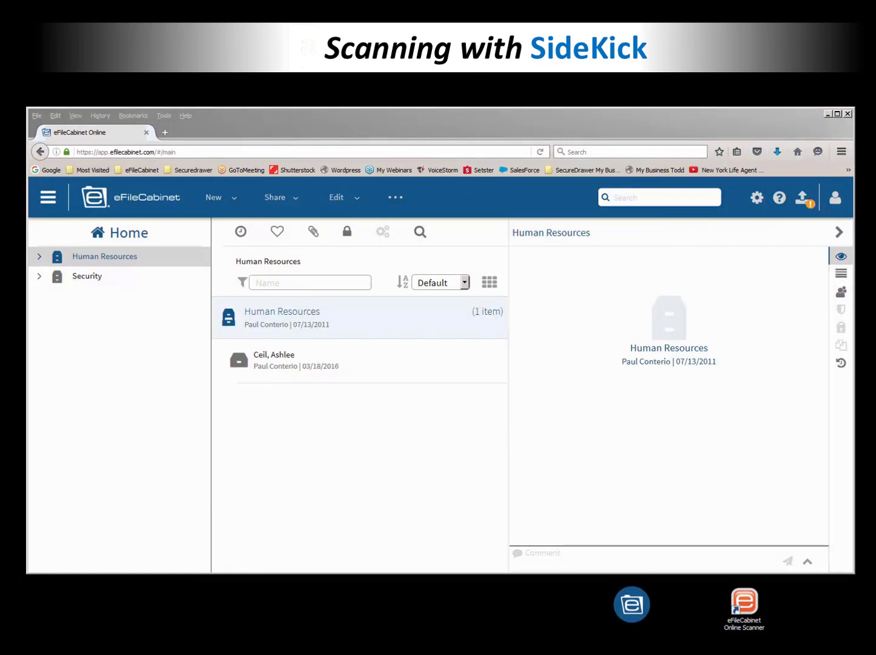
# Step: Browse Human Resources > employee folder > Permanent in the left tree and open Resume
pyautogui.click(42, 257)
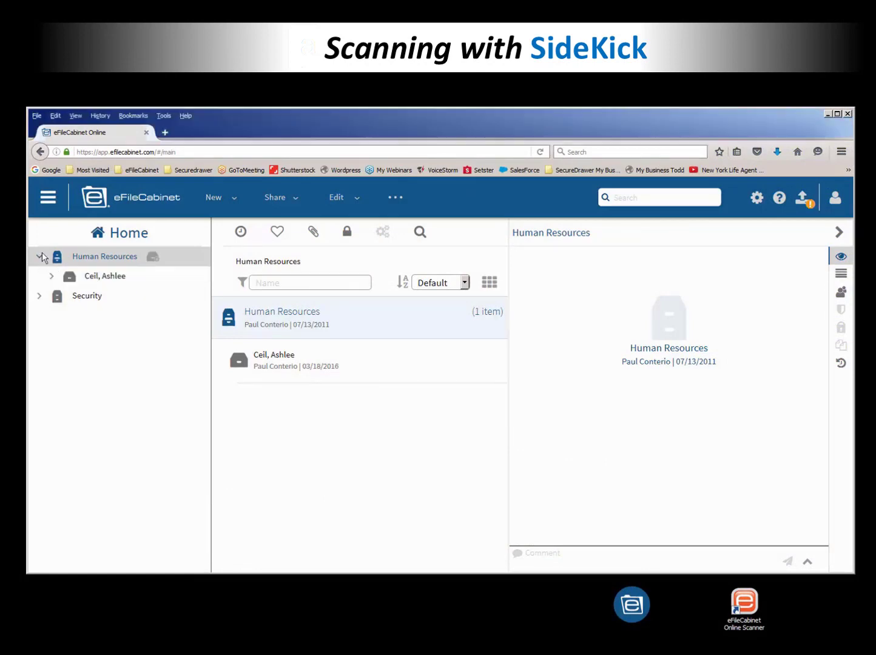
pyautogui.click(51, 276)
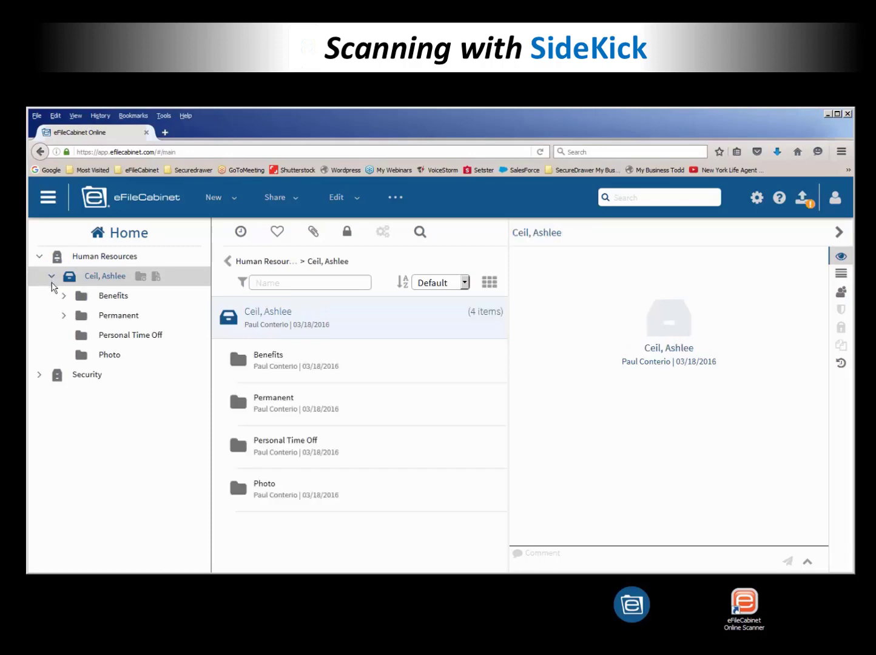
pyautogui.click(63, 316)
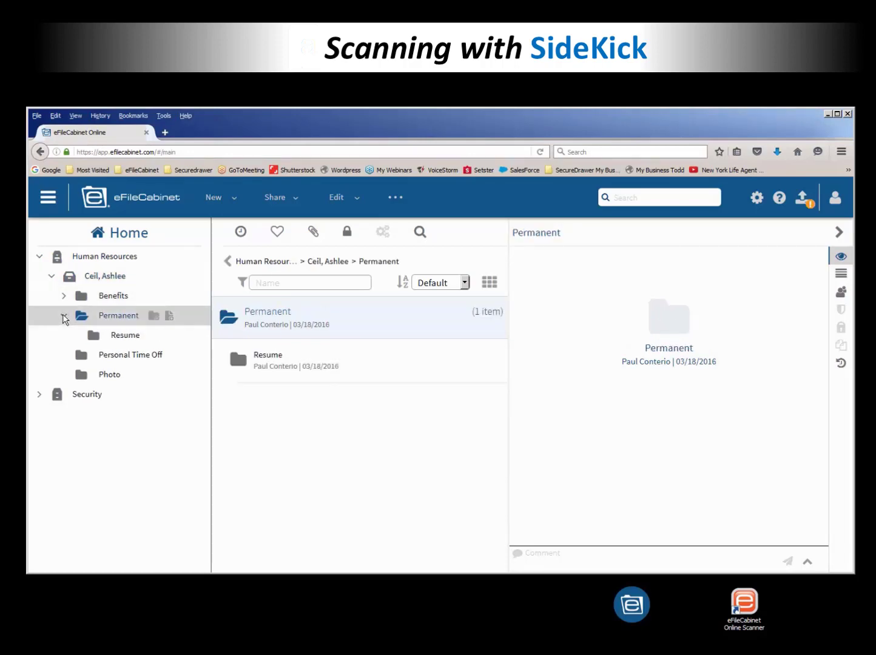
pyautogui.click(94, 337)
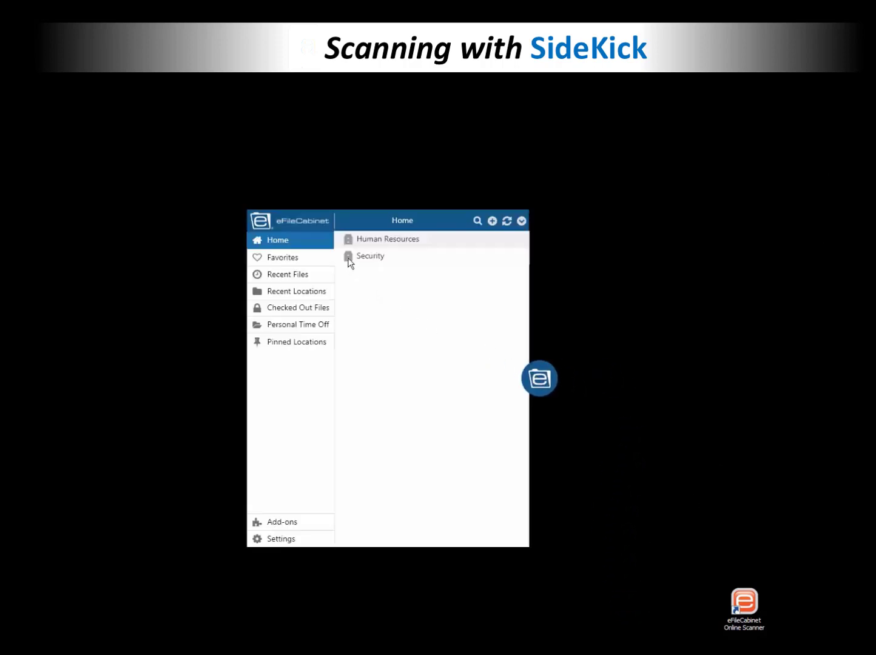
# Step: In SideKick, go to Human Resources > employee > Permanent and make Resume the Default Store Location
pyautogui.click(349, 242)
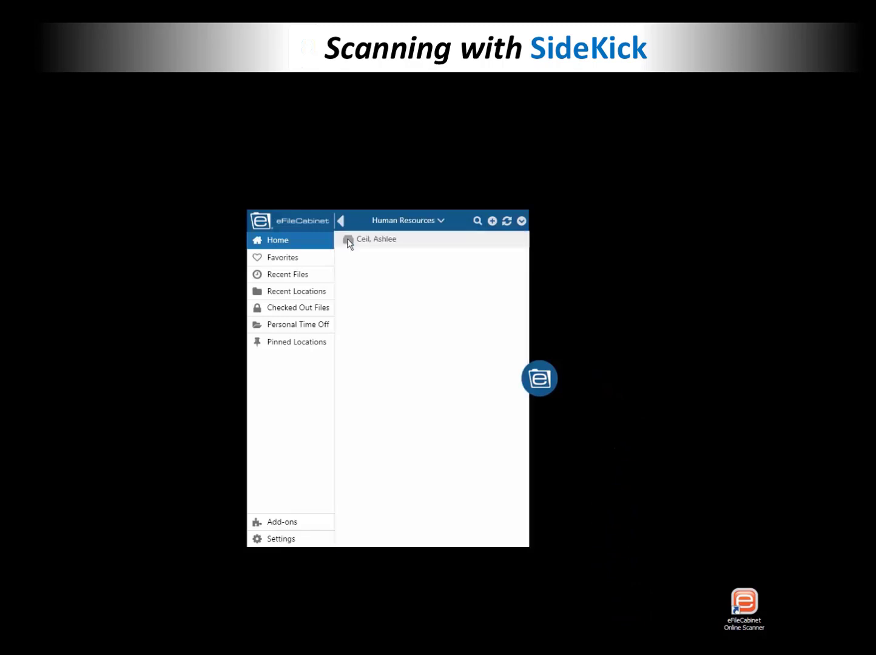
pyautogui.click(350, 242)
pyautogui.click(350, 256)
pyautogui.click(350, 243)
pyautogui.rightClick(350, 243)
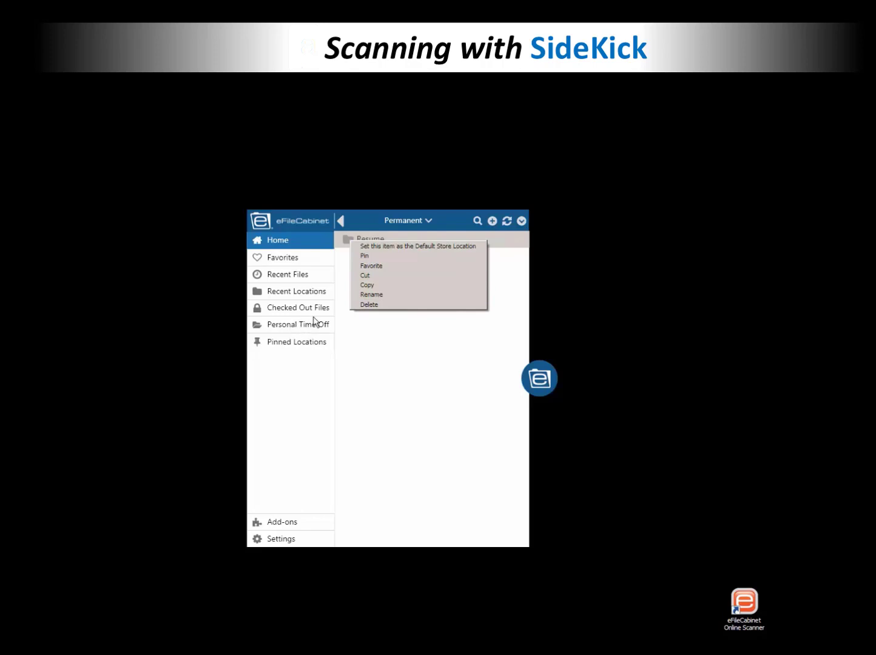
pyautogui.click(377, 250)
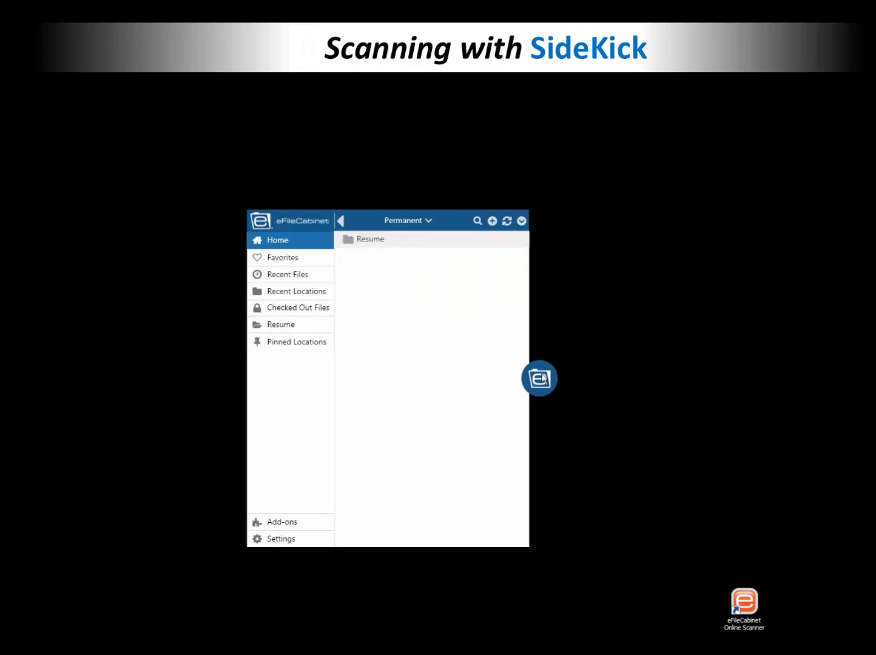
pyautogui.moveTo(544, 379); pyautogui.dragTo(774, 334)
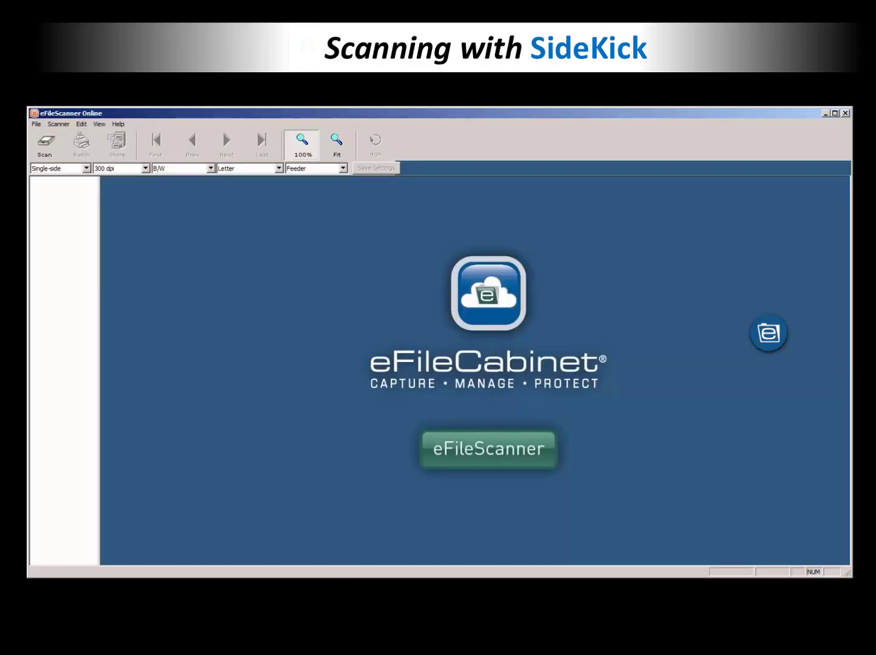
# Step: Scan the résumé page in colour and zoom in on the scanned page
pyautogui.click(768, 339)
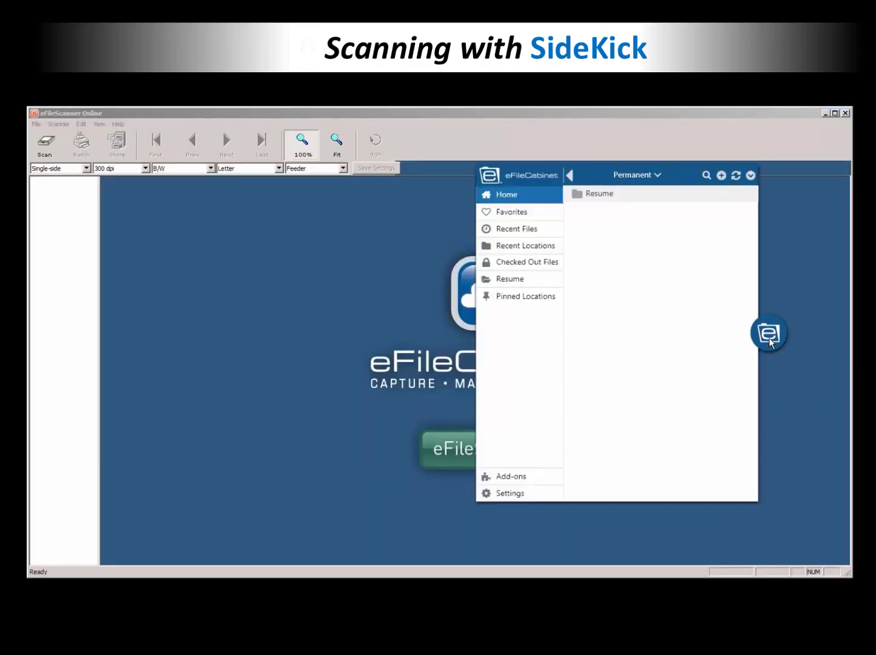
pyautogui.moveTo(773, 344); pyautogui.dragTo(822, 366)
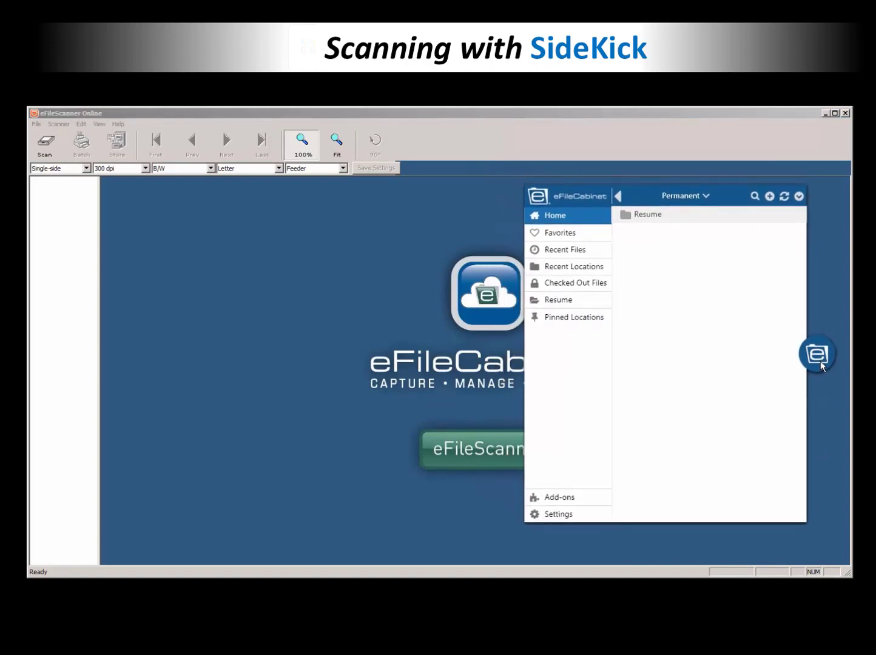
pyautogui.click(44, 142)
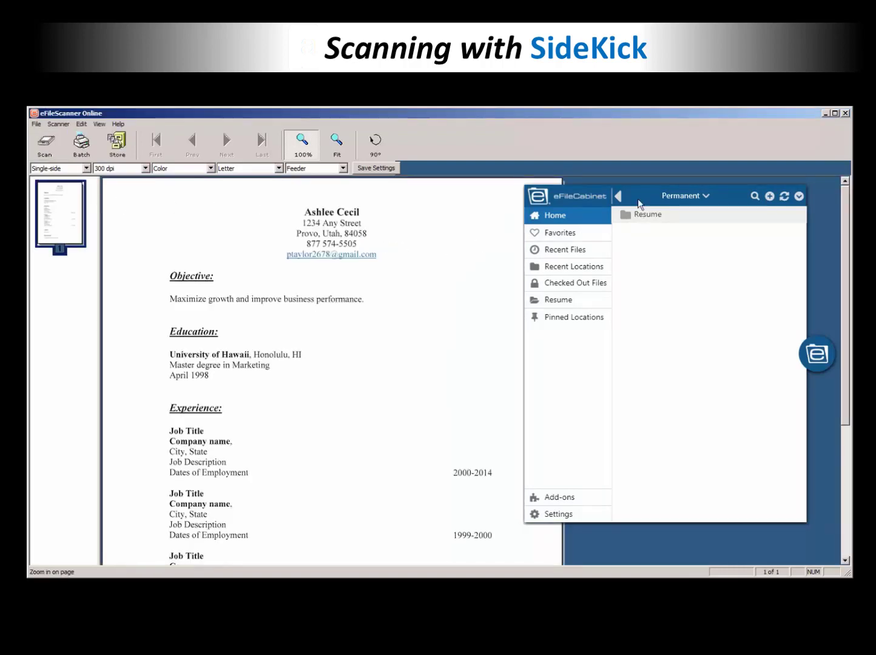
pyautogui.moveTo(639, 203); pyautogui.dragTo(655, 212)
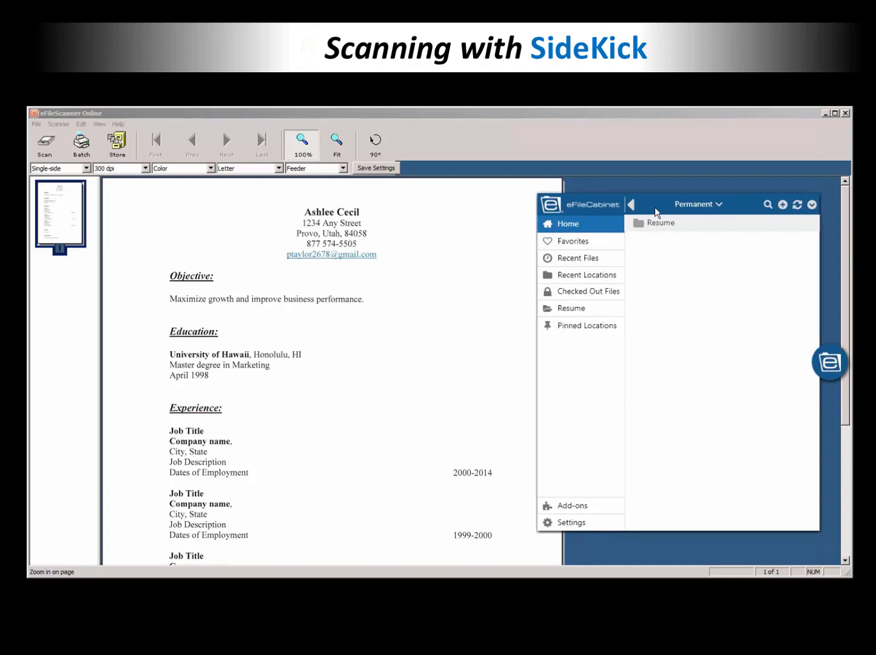
pyautogui.click(359, 355)
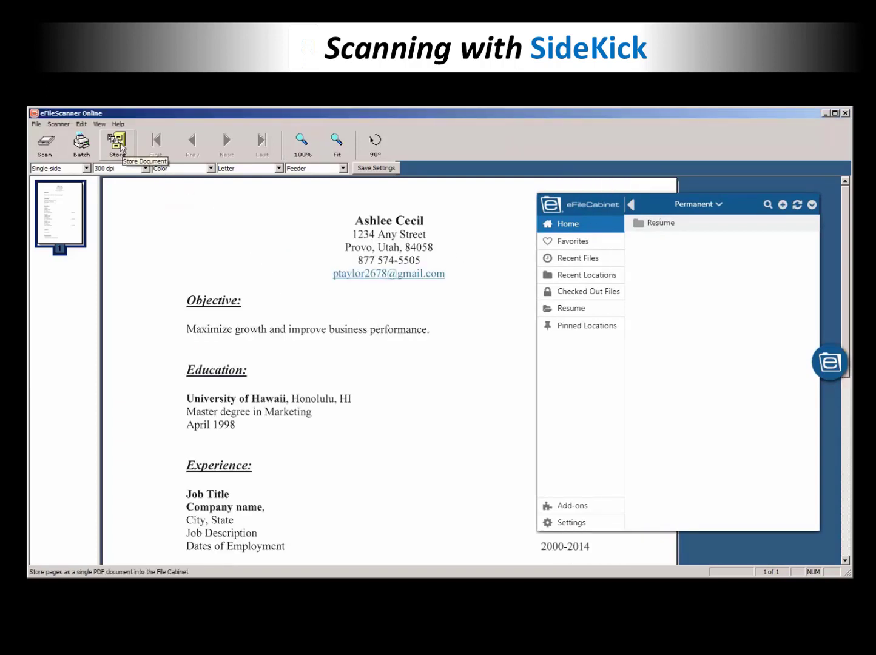
# Step: Store the scan as a PDF in Resume, minimize the scanner and confirm clearing stored pages
pyautogui.click(121, 148)
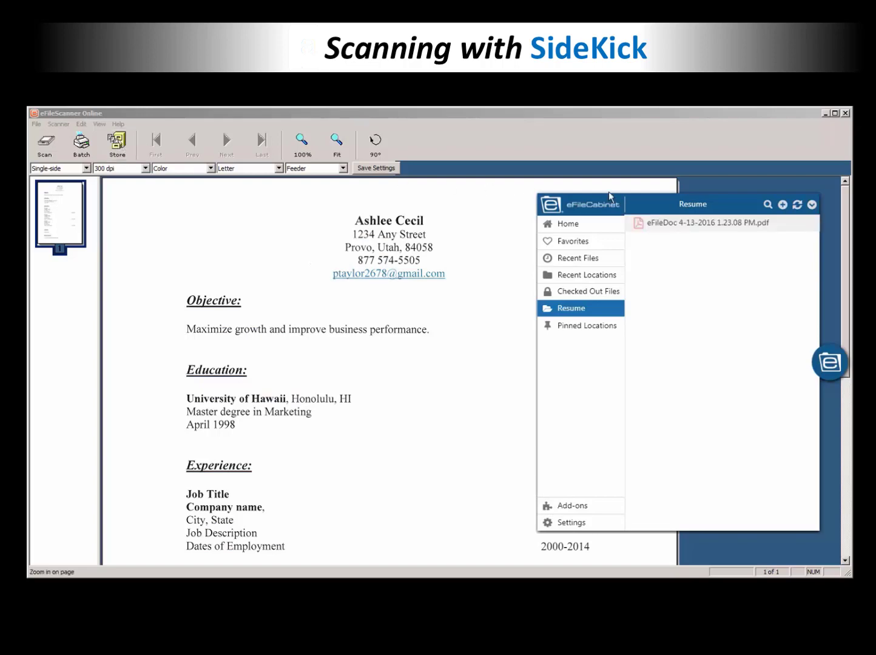
pyautogui.click(826, 113)
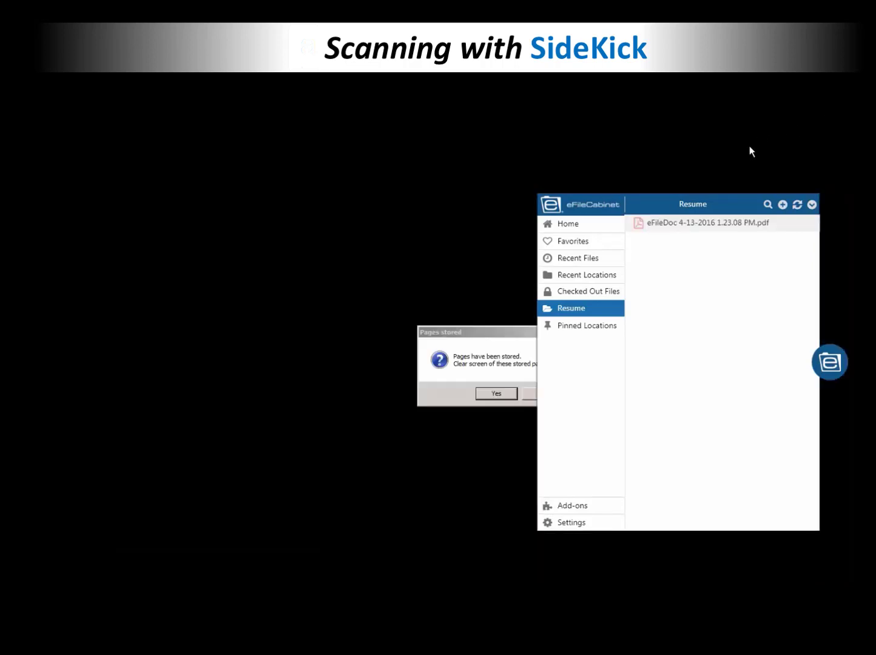
pyautogui.click(497, 394)
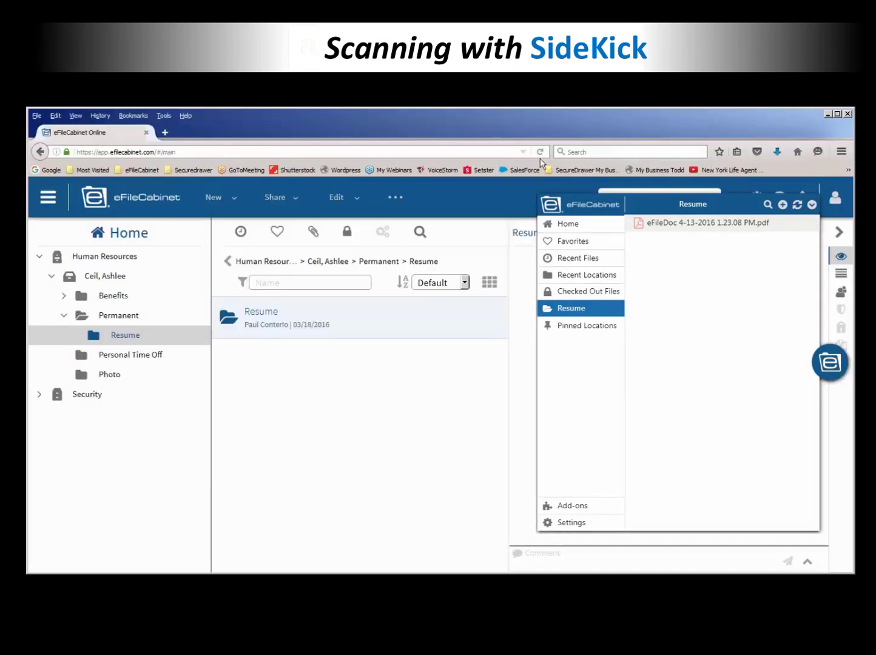
# Step: Reload the page, close SideKick and preview the new scanned PDF in Resume
pyautogui.click(541, 151)
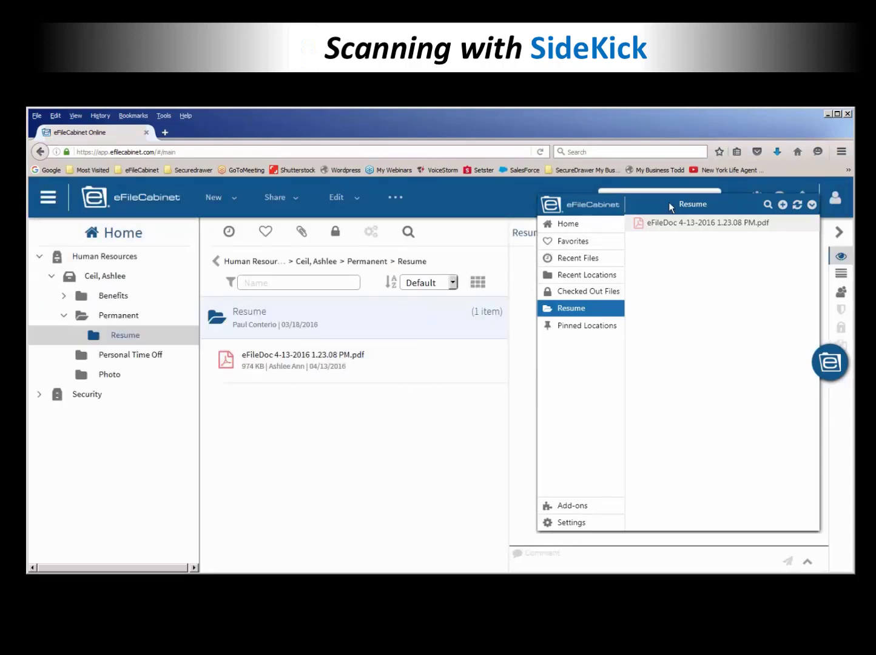
pyautogui.moveTo(669, 202)
pyautogui.mouseDown()
pyautogui.moveTo(616, 257)
pyautogui.moveTo(524, 313)
pyautogui.moveTo(534, 313)
pyautogui.mouseUp()
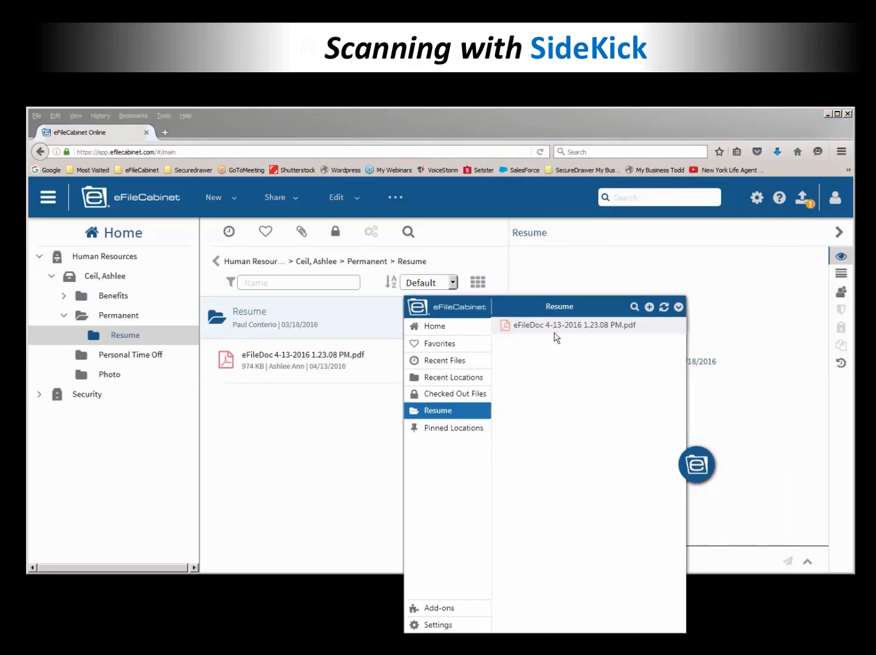
pyautogui.click(697, 463)
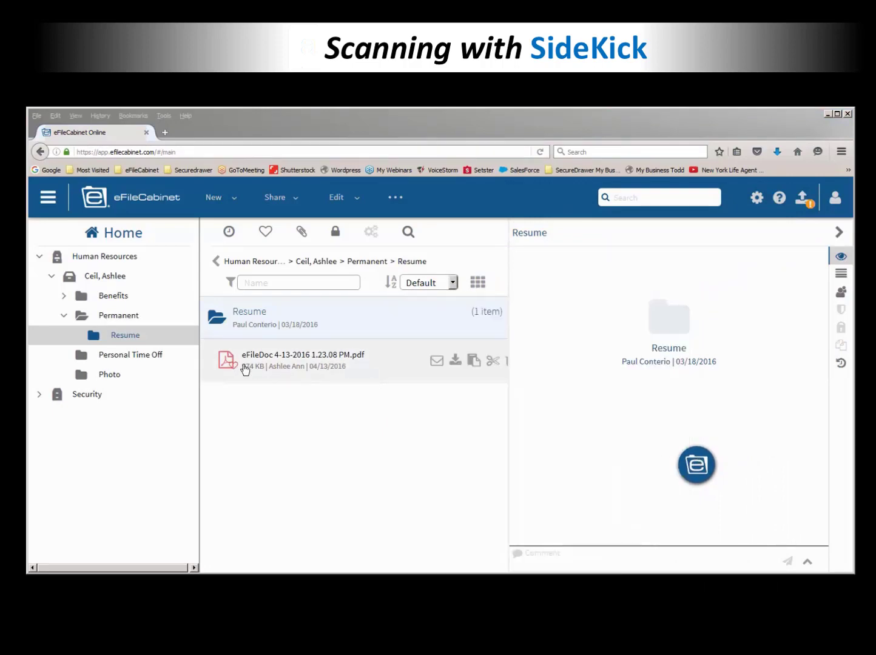
pyautogui.click(221, 362)
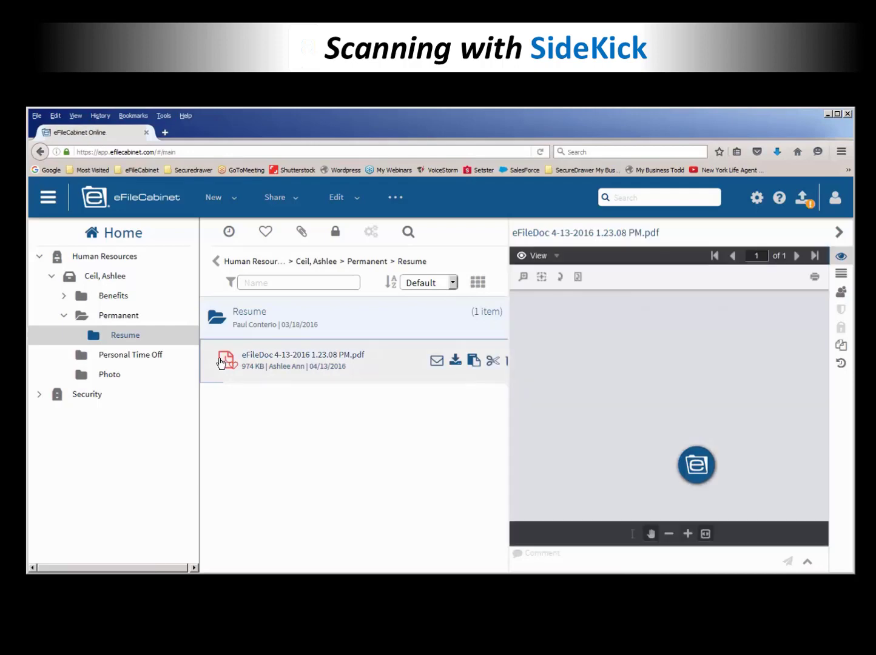
# Step: Widen the preview pane and area-zoom onto the résumé's name and address block
pyautogui.moveTo(697, 465); pyautogui.dragTo(459, 513)
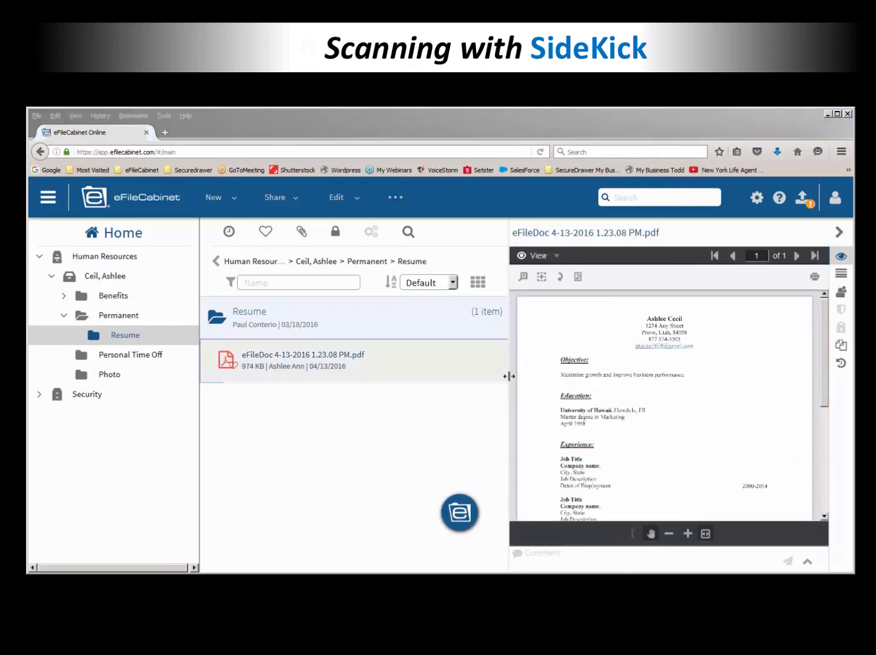
pyautogui.moveTo(509, 376); pyautogui.dragTo(380, 383)
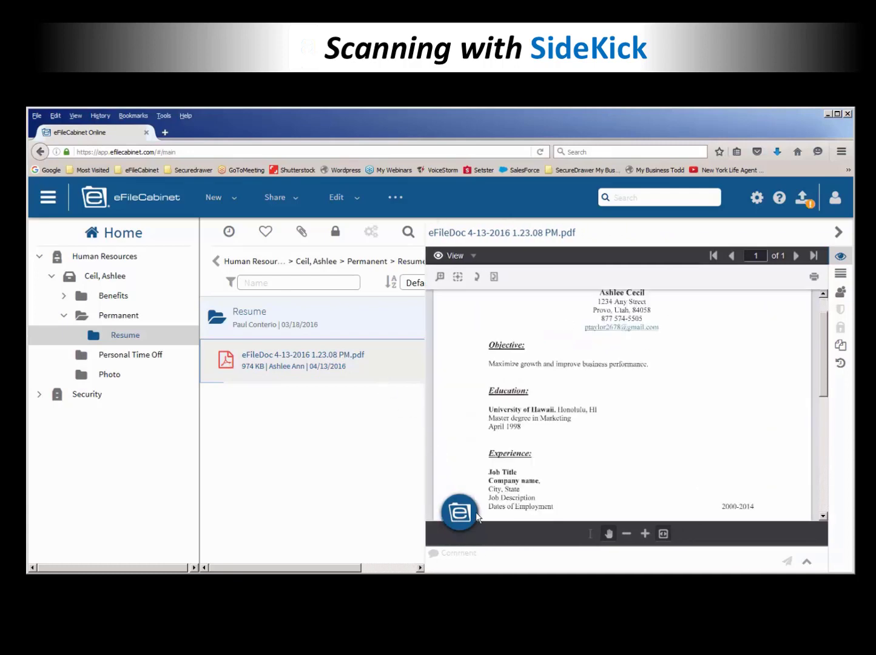
pyautogui.scroll(2, 658, 370)
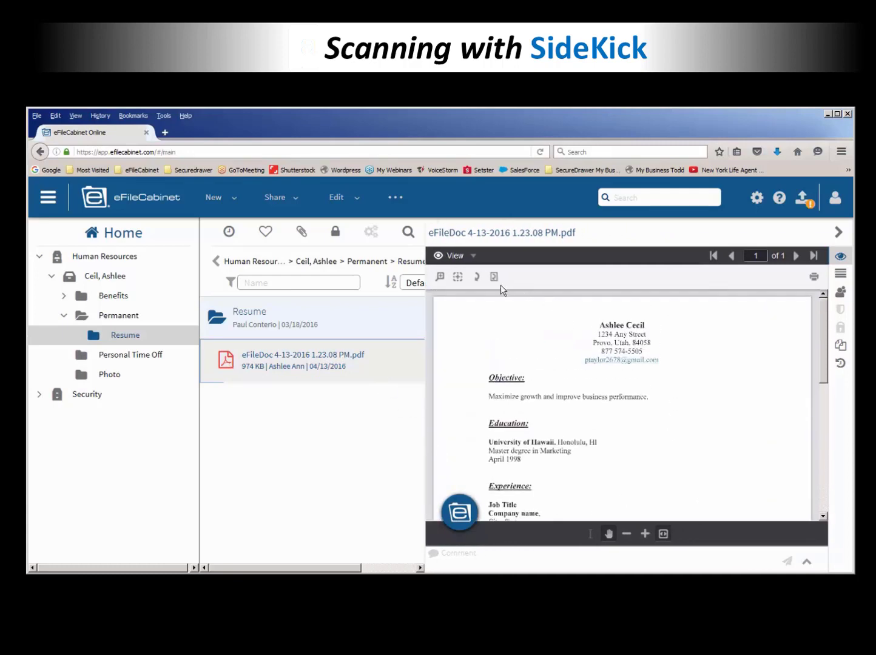
pyautogui.click(458, 277)
pyautogui.moveTo(576, 313); pyautogui.dragTo(653, 373)
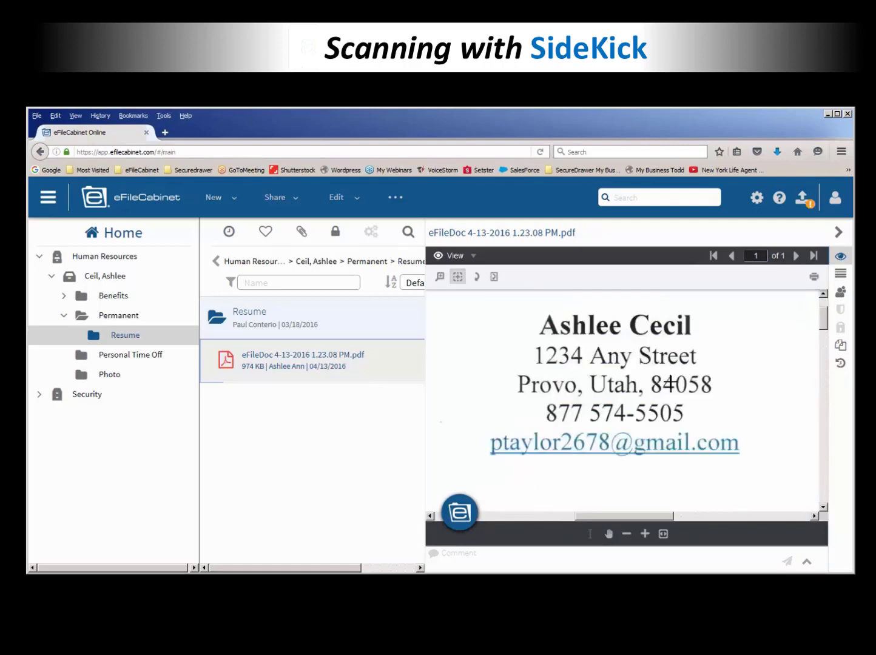
# Step: Replace the eFileDoc 4-13-2016 1.23.08 PM.pdf name with the applicant's full name
pyautogui.click(269, 359)
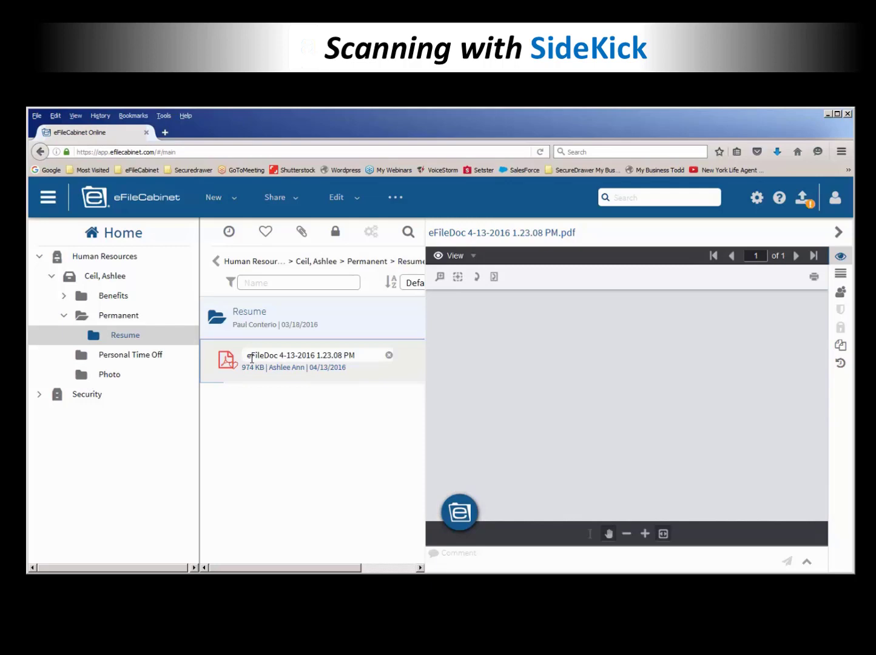
pyautogui.moveTo(247, 355); pyautogui.dragTo(360, 356)
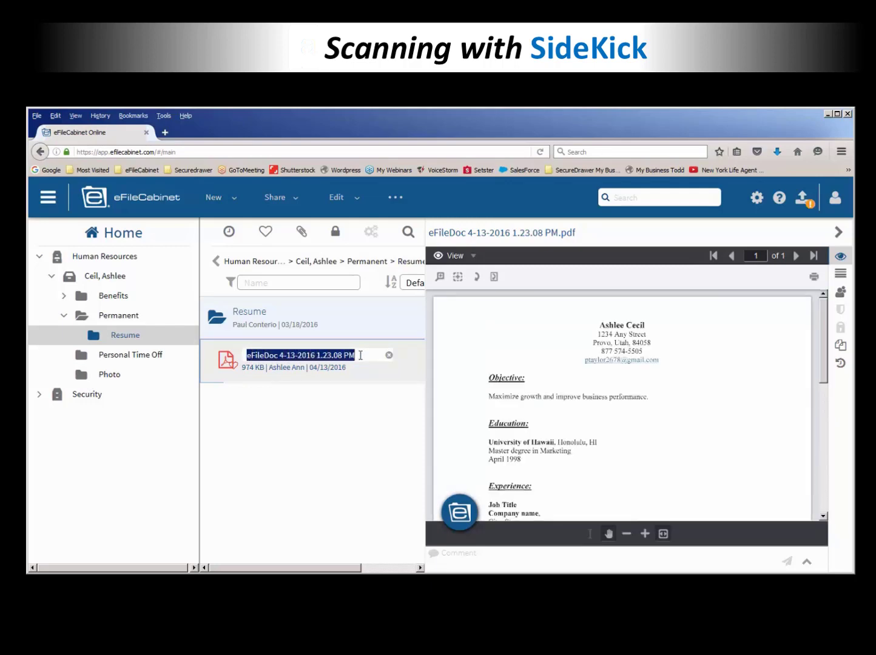
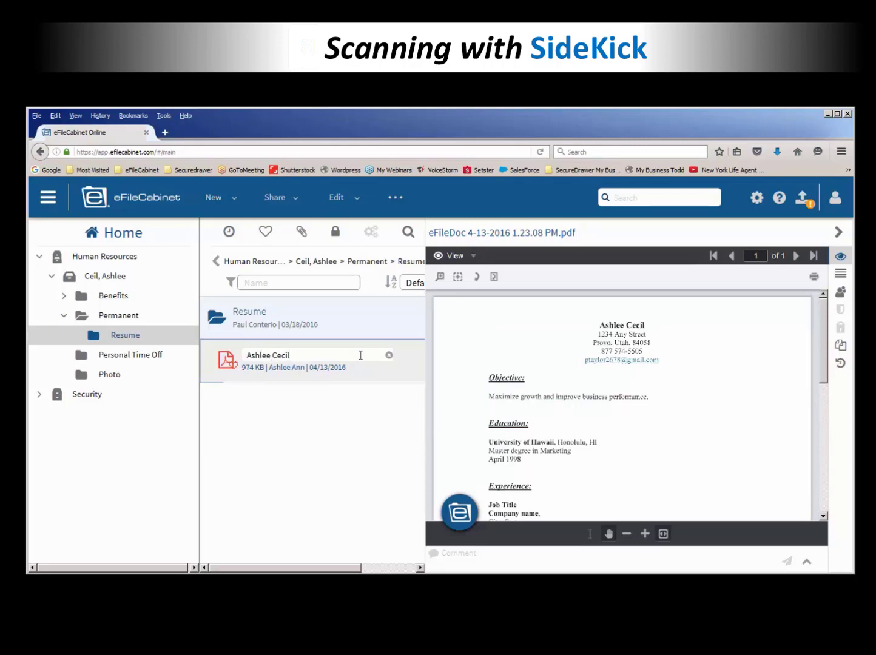
pyautogui.press('Return')
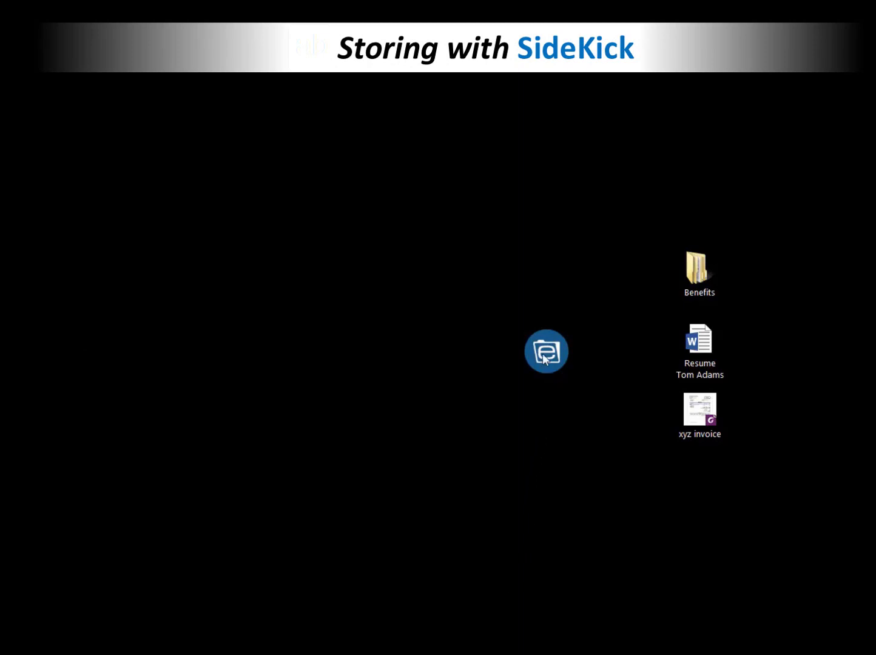
# Step: From SideKick Home, open Human Resources and an employee folder, then go back to the employee list
pyautogui.click(542, 358)
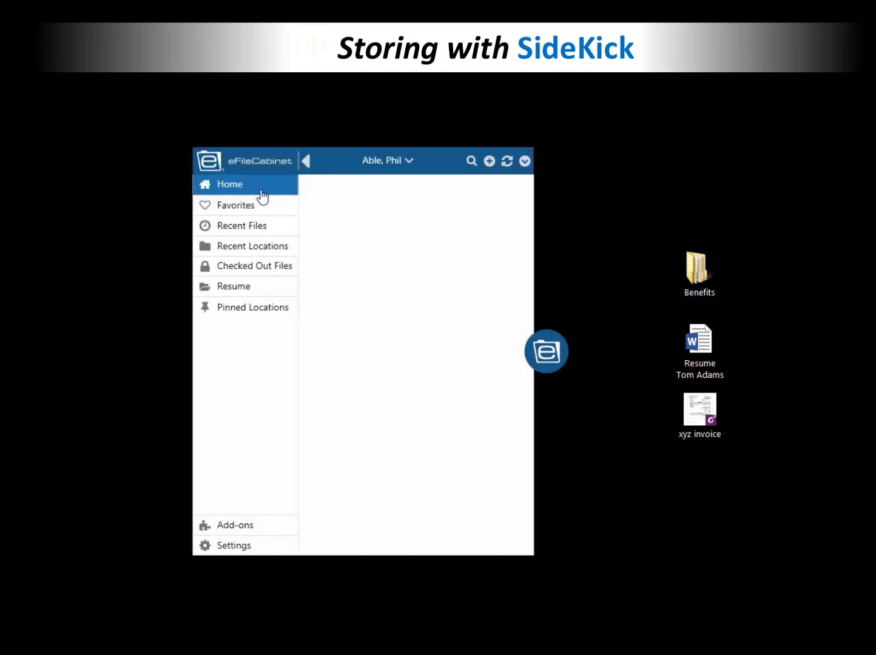
pyautogui.click(238, 187)
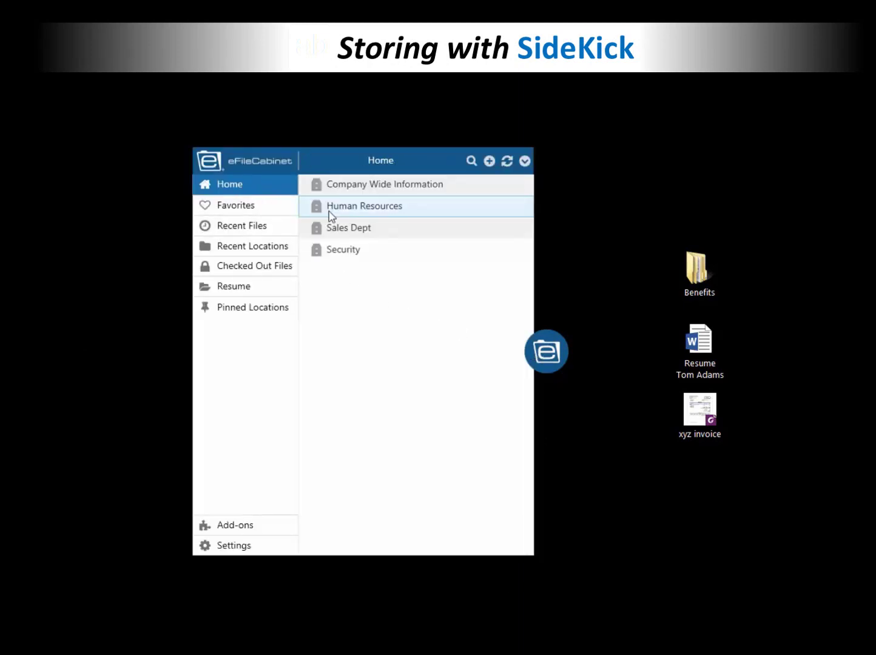
pyautogui.click(318, 207)
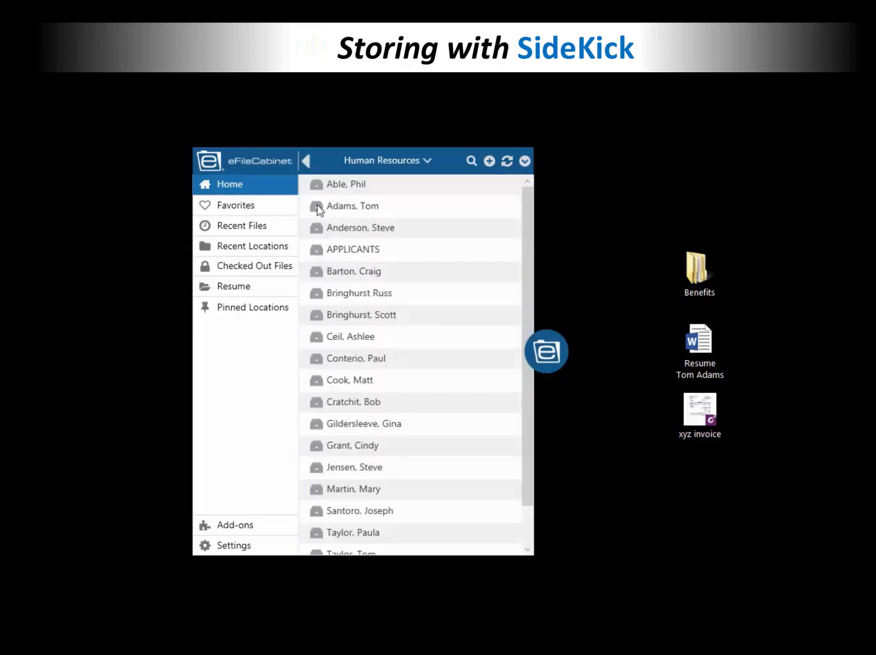
pyautogui.click(320, 206)
pyautogui.click(306, 160)
# Step: Open the other employee's folder and drag xyz invoice.pdf from the desktop into it
pyautogui.click(316, 188)
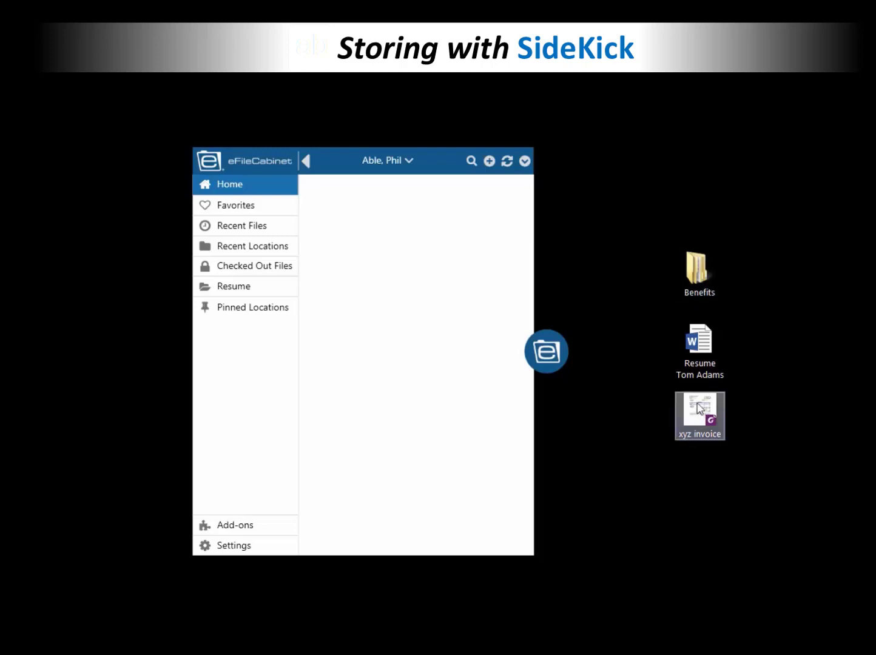
pyautogui.moveTo(698, 403); pyautogui.dragTo(392, 399)
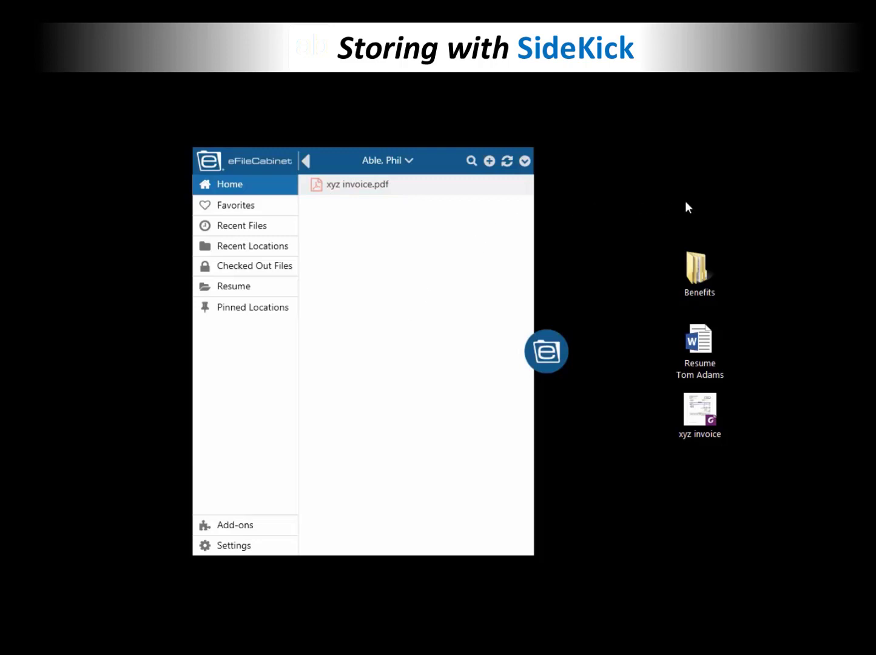
pyautogui.doubleClick(701, 273)
pyautogui.click(560, 358)
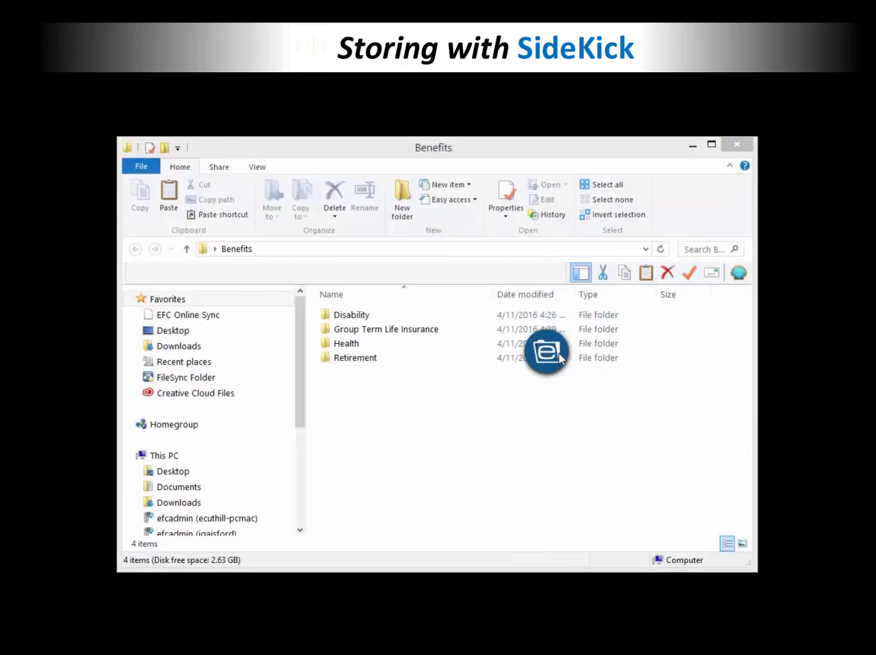
pyautogui.click(347, 331)
pyautogui.doubleClick(347, 331)
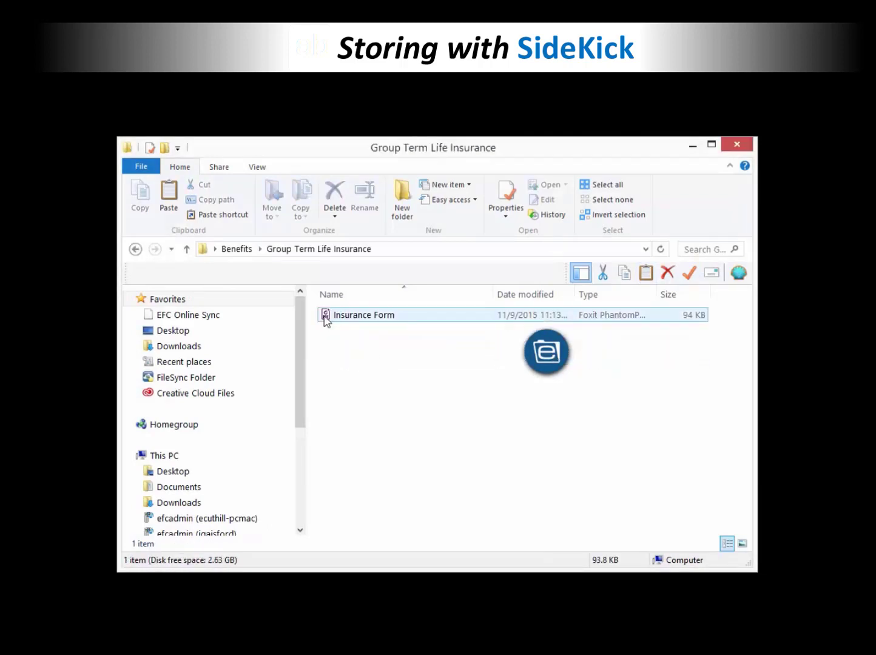
pyautogui.click(134, 249)
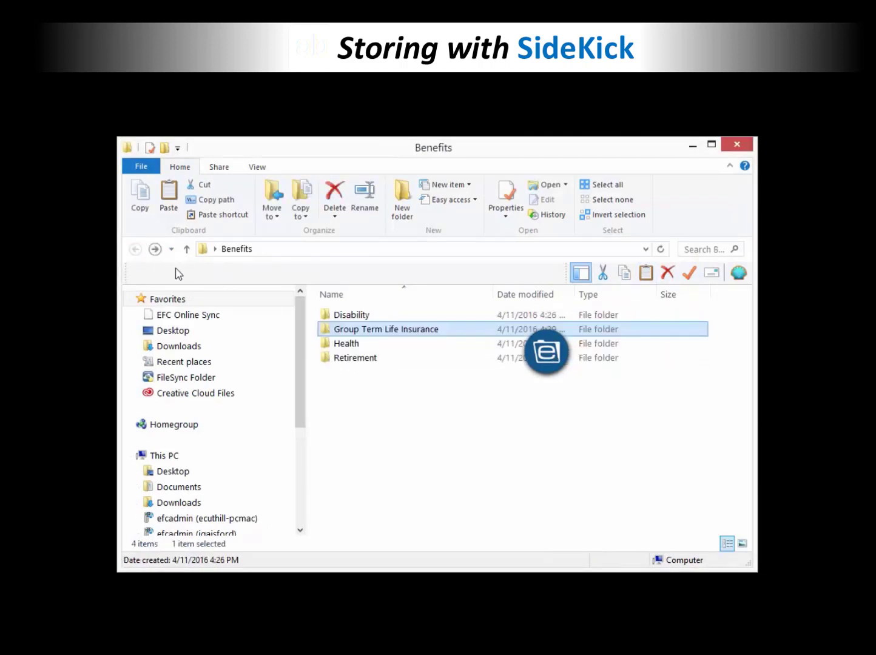
pyautogui.doubleClick(329, 348)
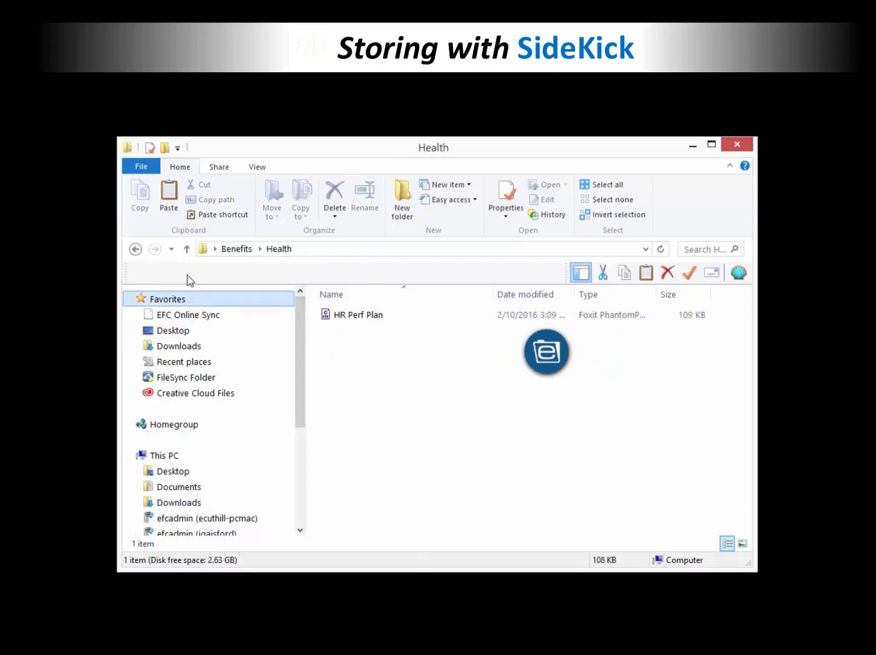
pyautogui.click(139, 253)
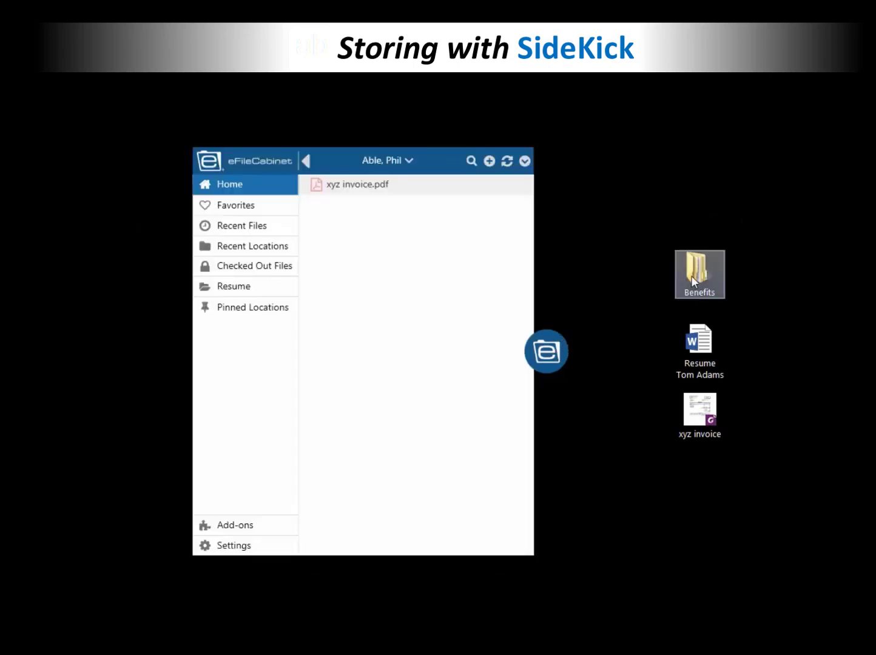
# Step: Drag the desktop Benefits folder into SideKick and check its Group Term Life Insurance subfolder
pyautogui.moveTo(693, 275); pyautogui.dragTo(370, 270)
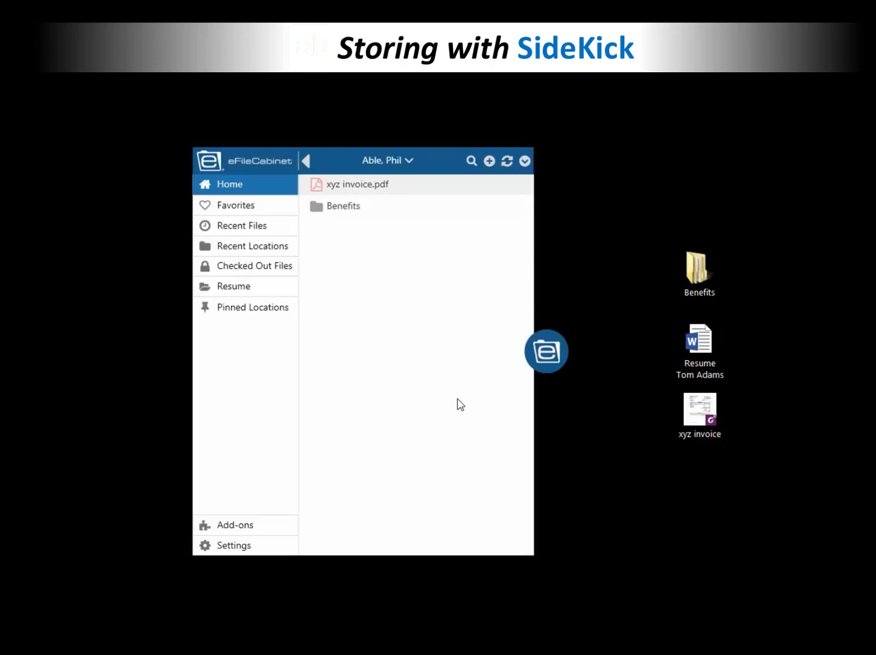
pyautogui.click(316, 210)
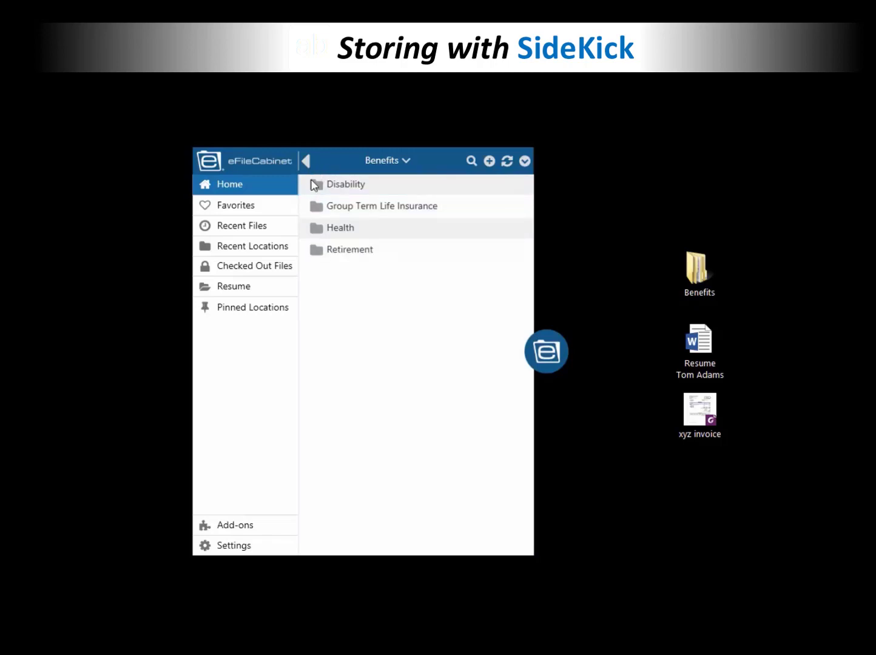
pyautogui.click(319, 208)
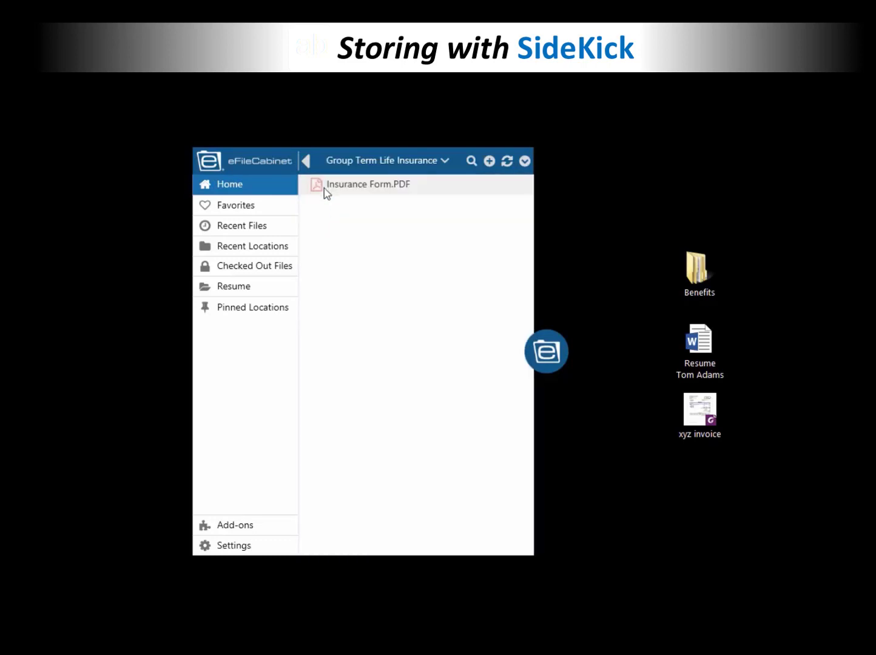
pyautogui.click(307, 163)
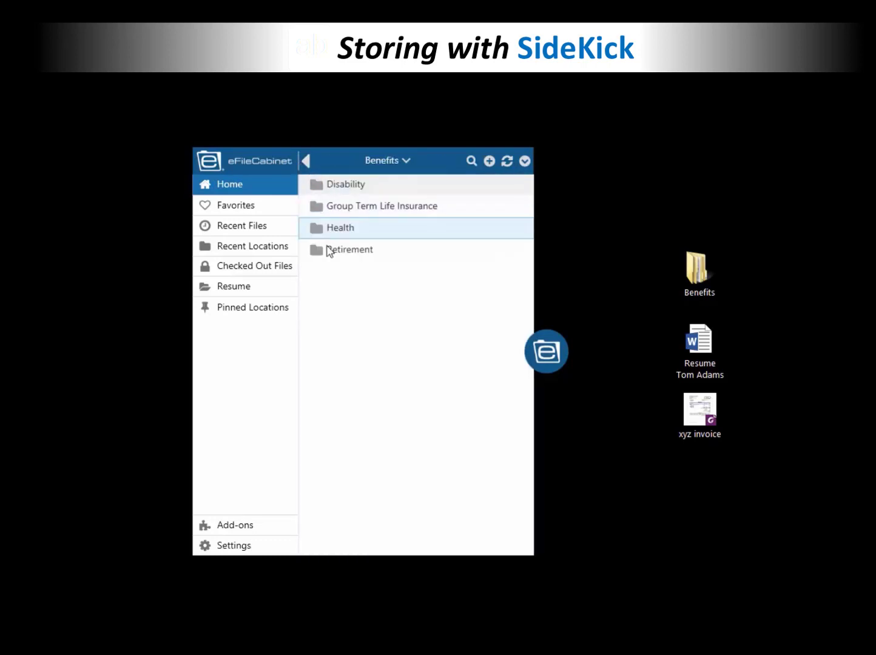
# Step: Check the Health subfolder, then go back up to the Human Resources employee list
pyautogui.click(326, 230)
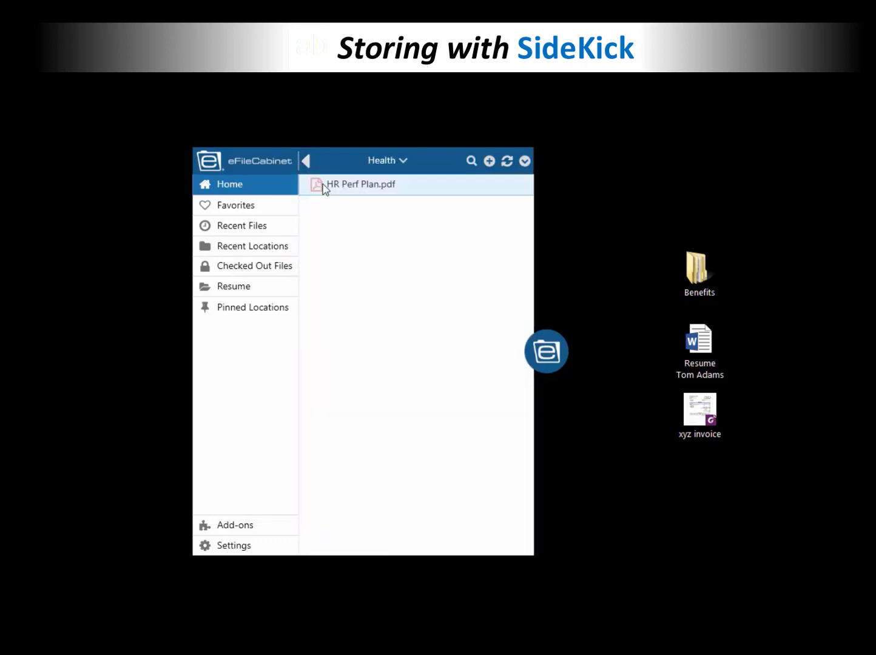
pyautogui.click(307, 161)
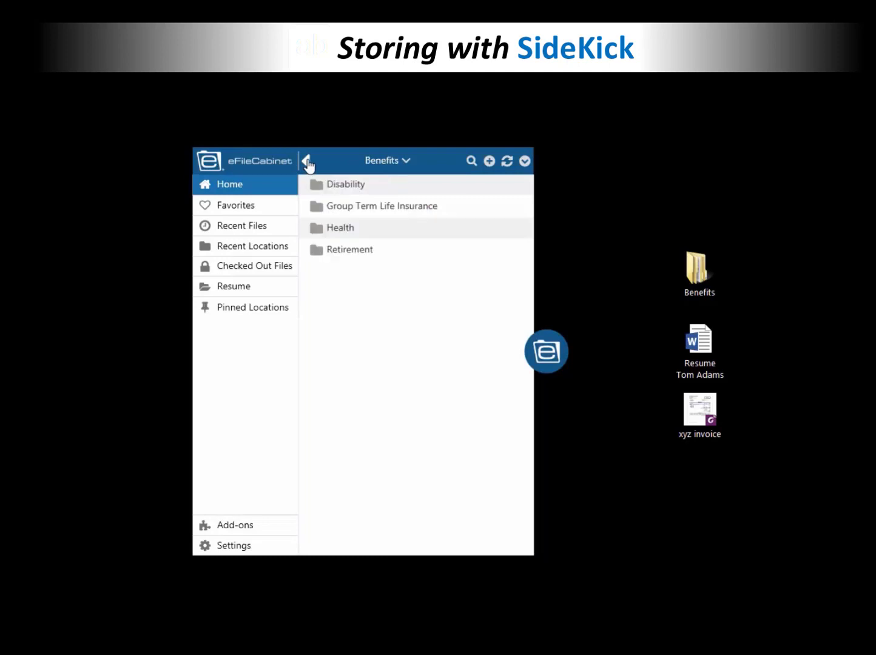
pyautogui.click(308, 162)
pyautogui.click(308, 162)
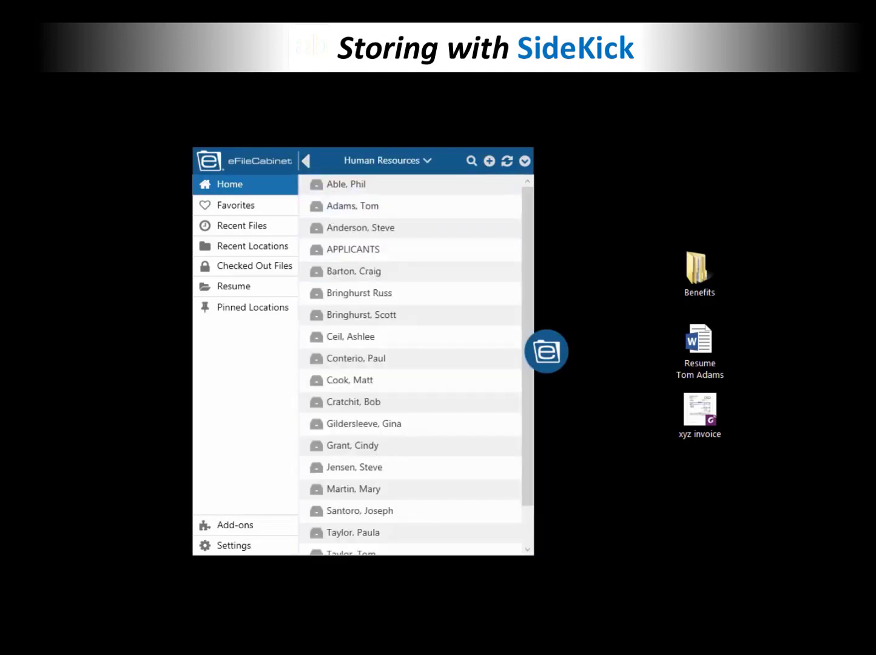
# Step: Open employee > Benefits > Group Term Life Insurance and drag Insurance Form.PDF onto the desktop
pyautogui.doubleClick(322, 191)
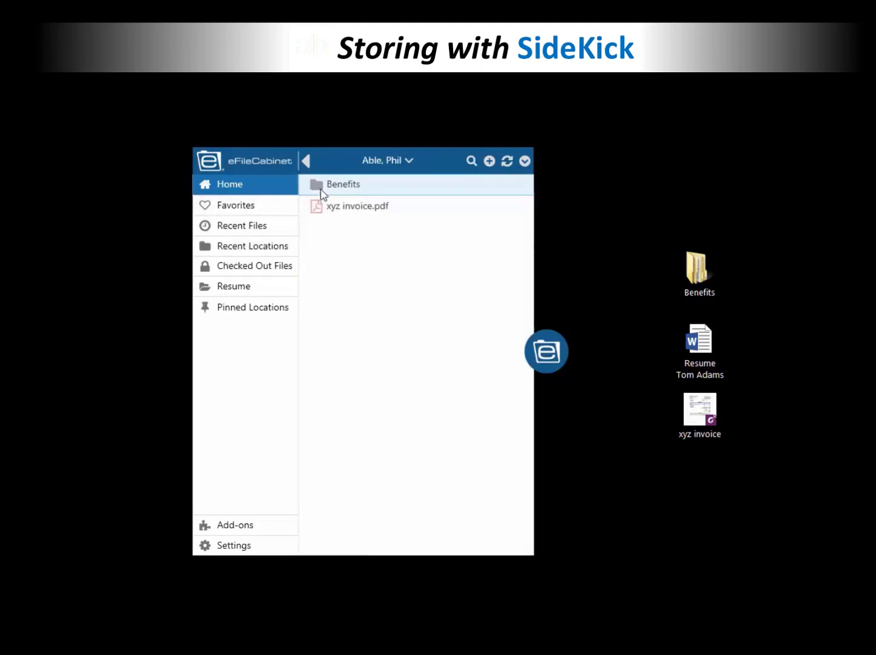
pyautogui.doubleClick(319, 185)
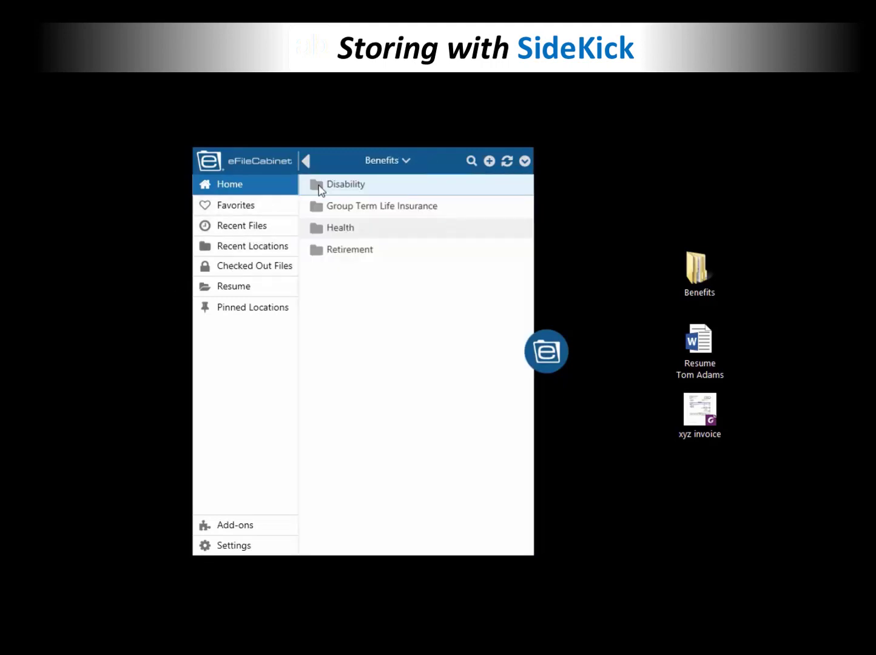
pyautogui.doubleClick(313, 208)
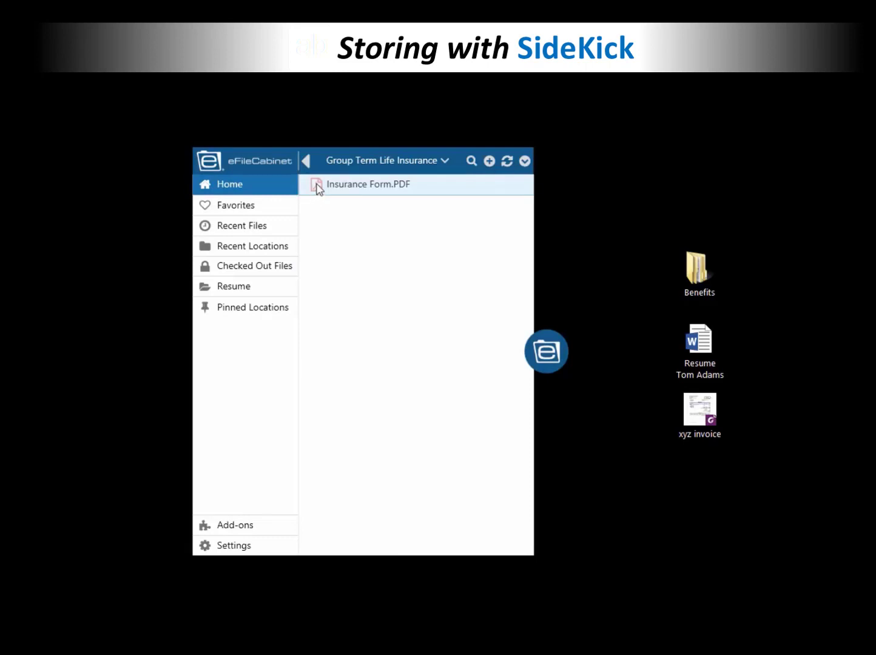
pyautogui.moveTo(318, 186); pyautogui.dragTo(488, 189)
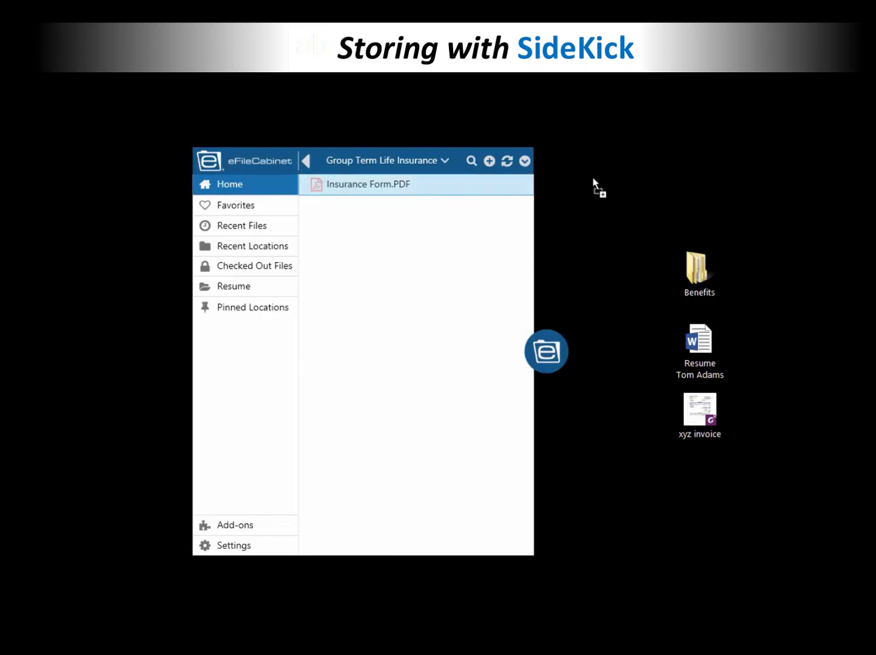
pyautogui.moveTo(593, 179); pyautogui.dragTo(600, 183)
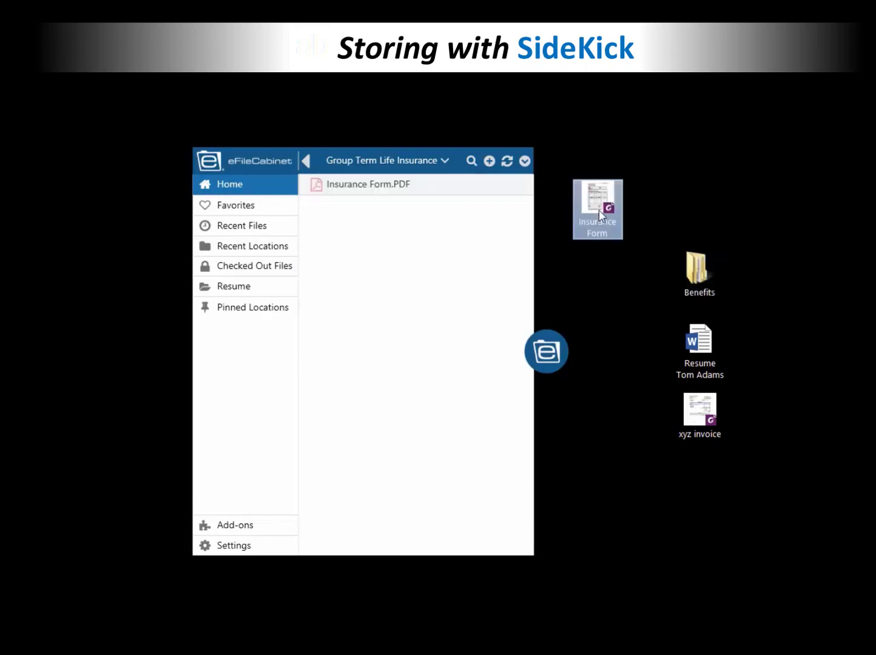
pyautogui.click(601, 298)
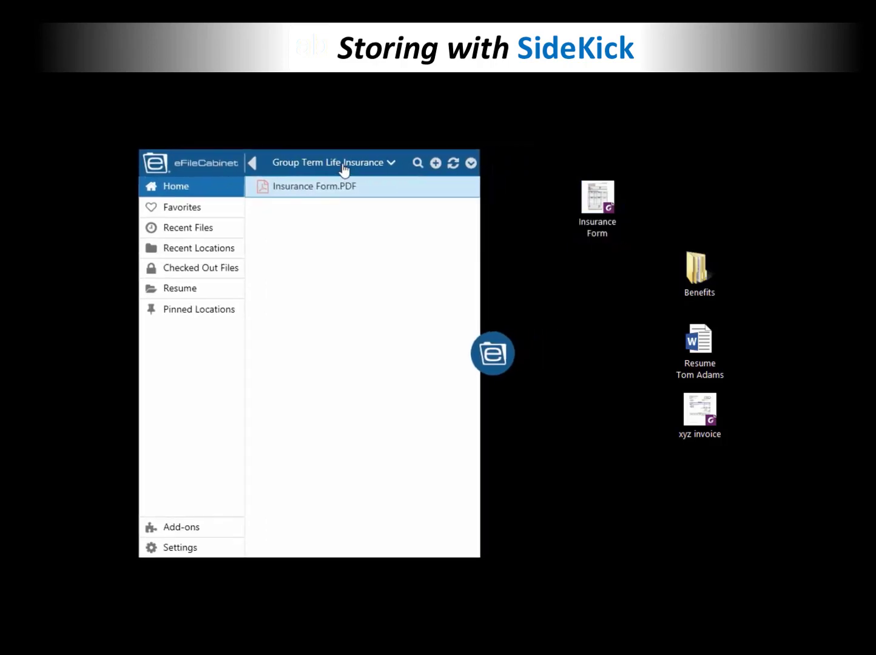
# Step: Create a New folder on the desktop and place it beside the resume document
pyautogui.rightClick(541, 281)
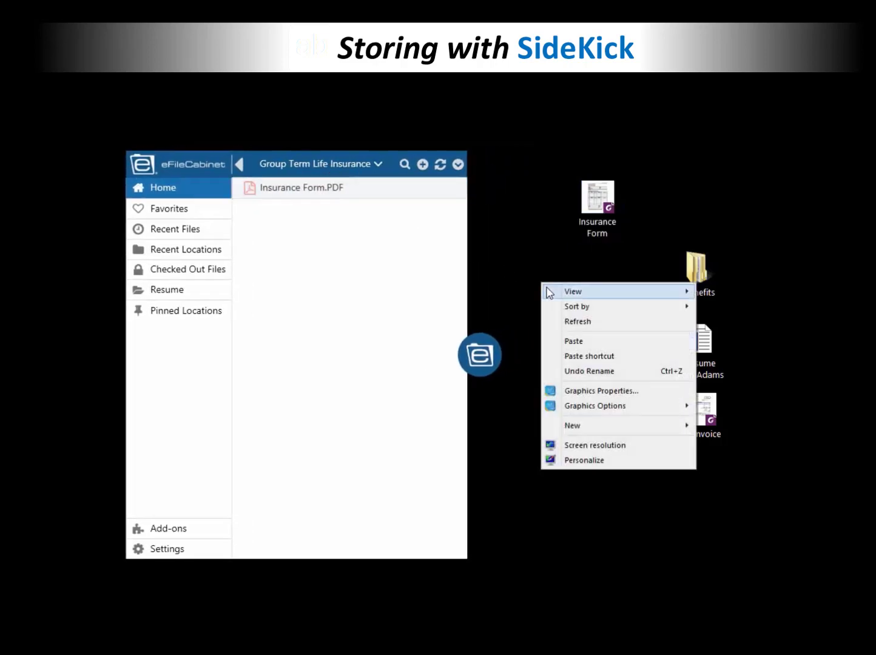
pyautogui.moveTo(688, 432)
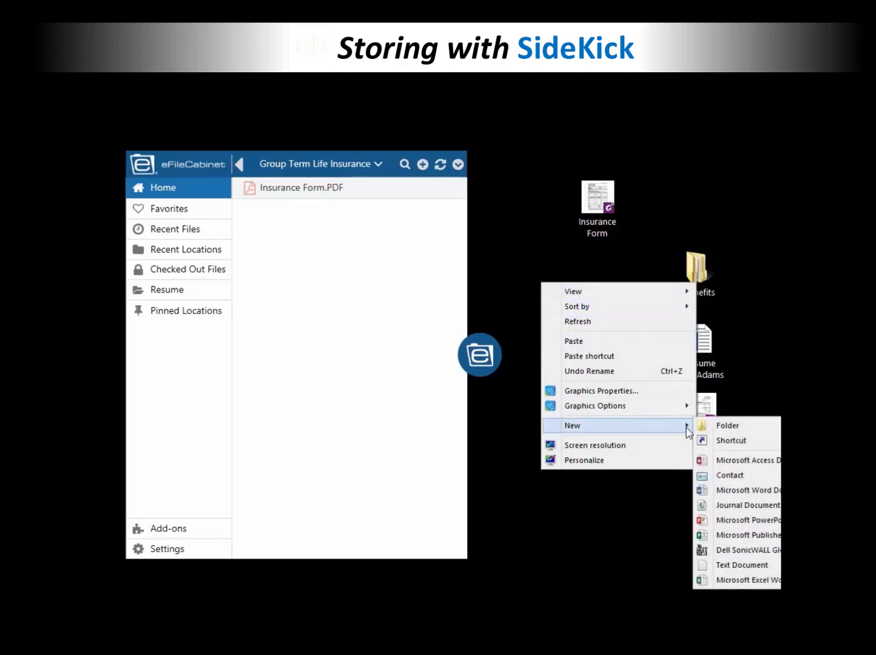
pyautogui.click(712, 424)
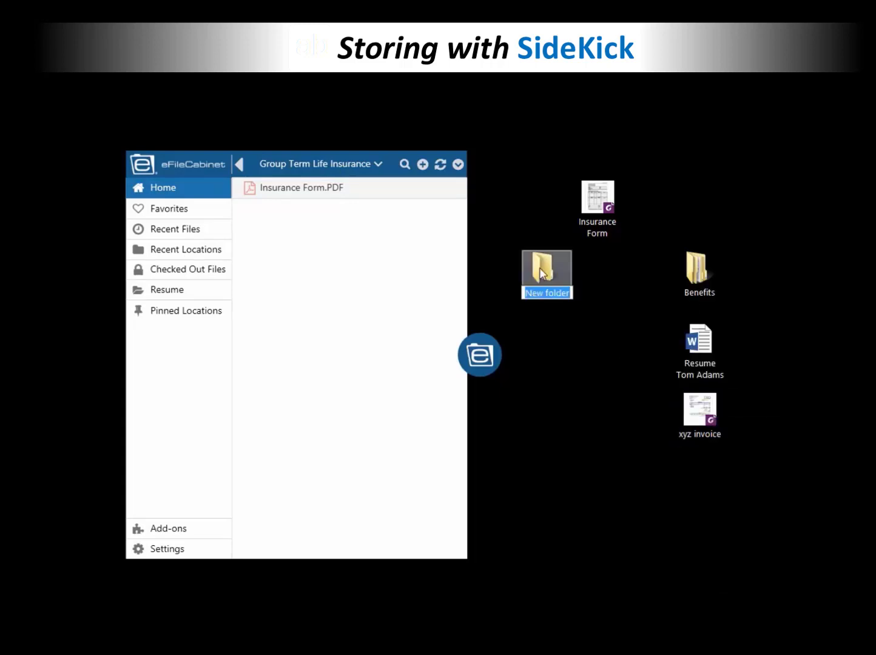
pyautogui.moveTo(542, 275); pyautogui.dragTo(603, 329)
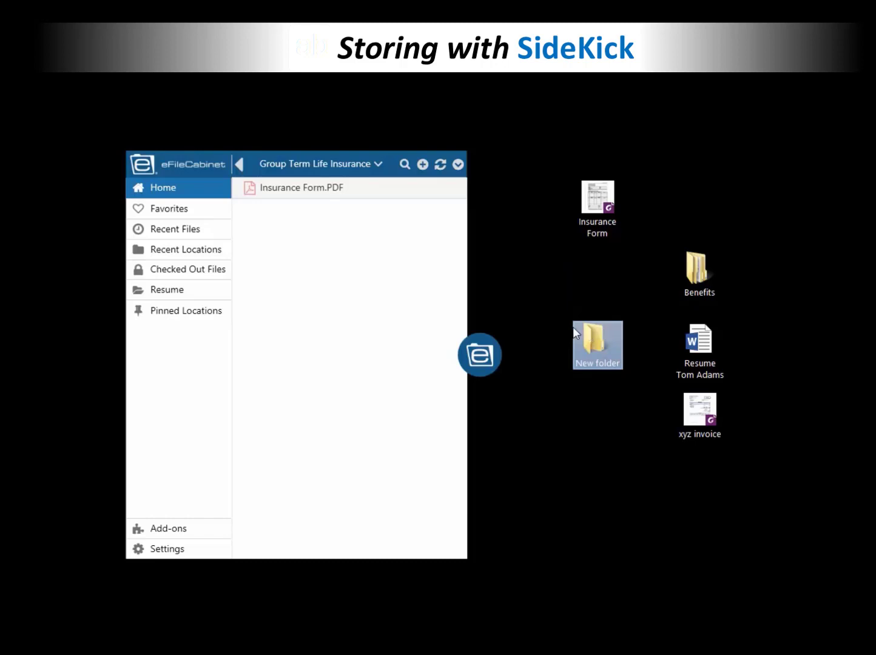
# Step: Go back up to the employee's folder and drag the Benefits folder onto New folder
pyautogui.click(242, 168)
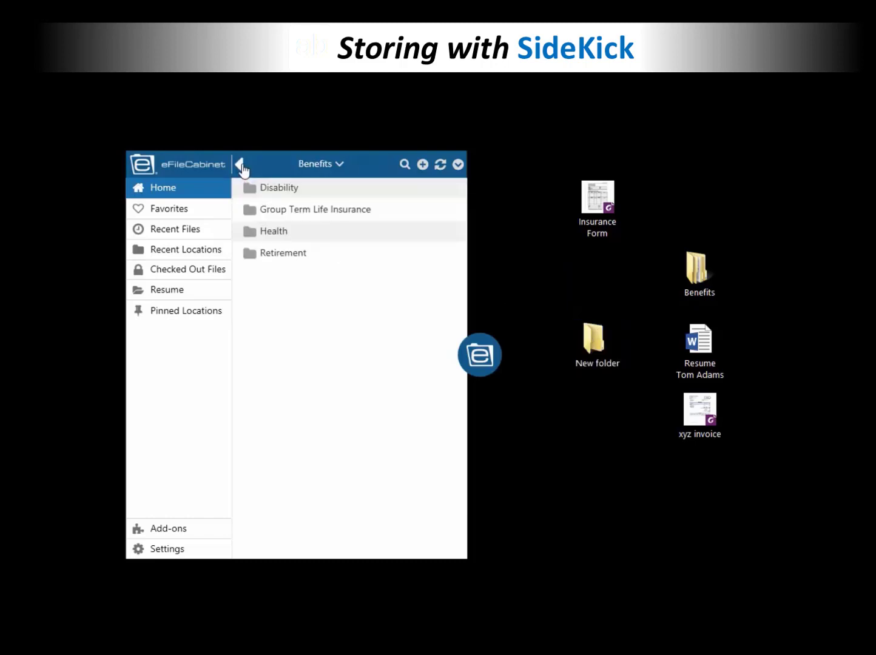
pyautogui.click(243, 169)
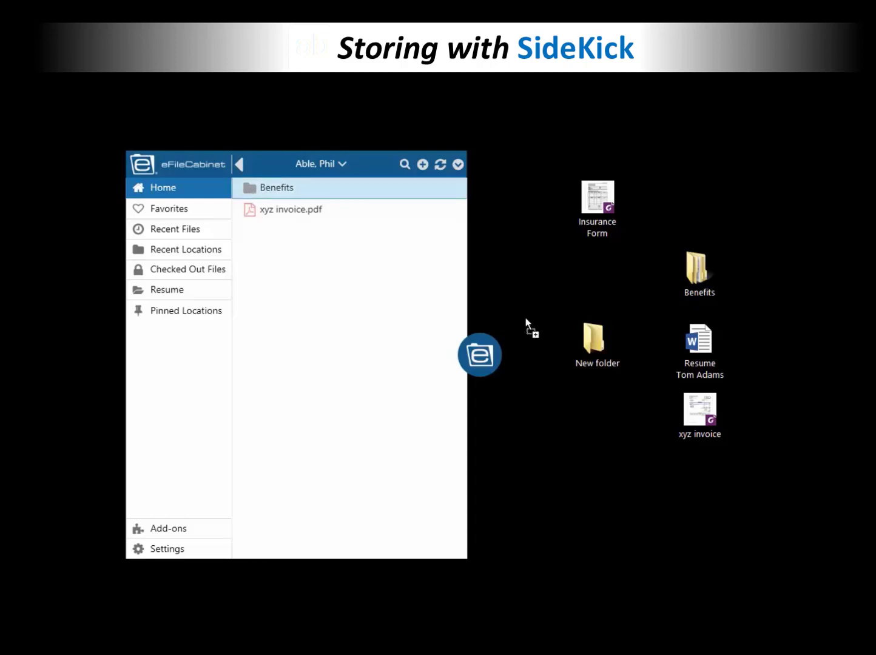
pyautogui.moveTo(587, 336); pyautogui.dragTo(593, 341)
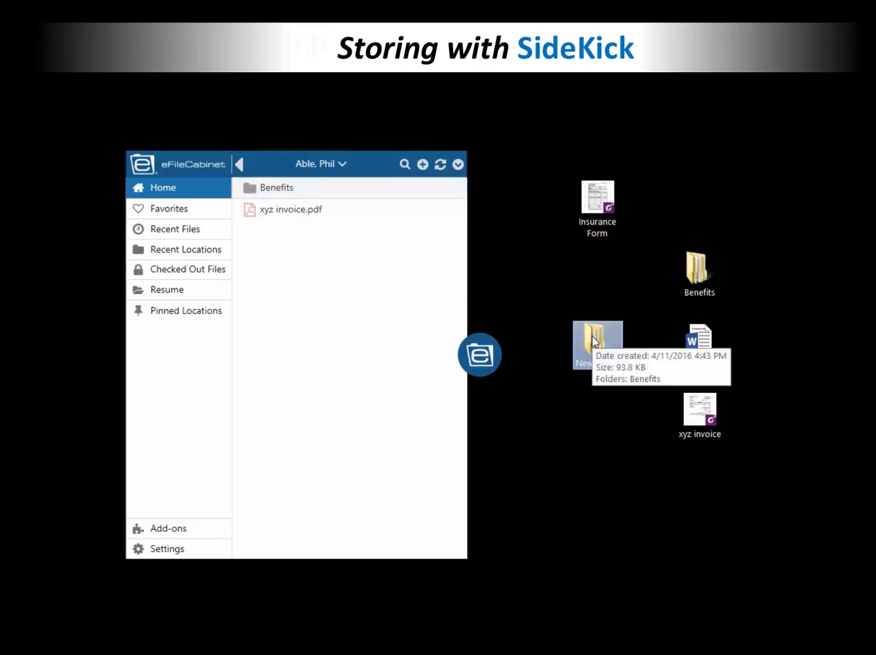
# Step: Open New folder from the desktop and move the SideKick panel and launcher aside
pyautogui.doubleClick(593, 342)
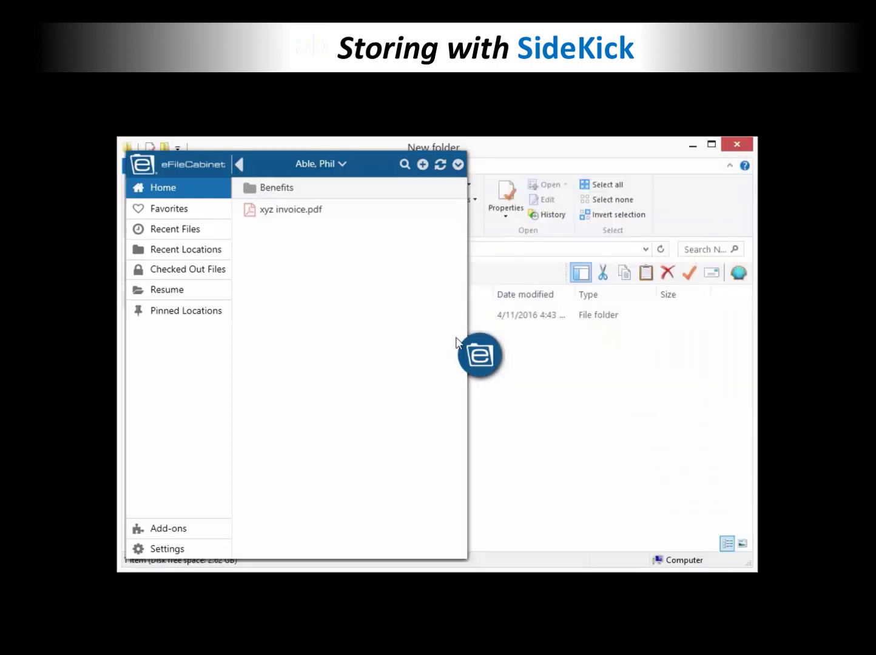
pyautogui.click(472, 355)
pyautogui.moveTo(477, 354); pyautogui.dragTo(614, 432)
# Step: Confirm Insurance Form sits in Benefits > Group Term Life Insurance, then close Explorer and restore the launcher
pyautogui.doubleClick(325, 319)
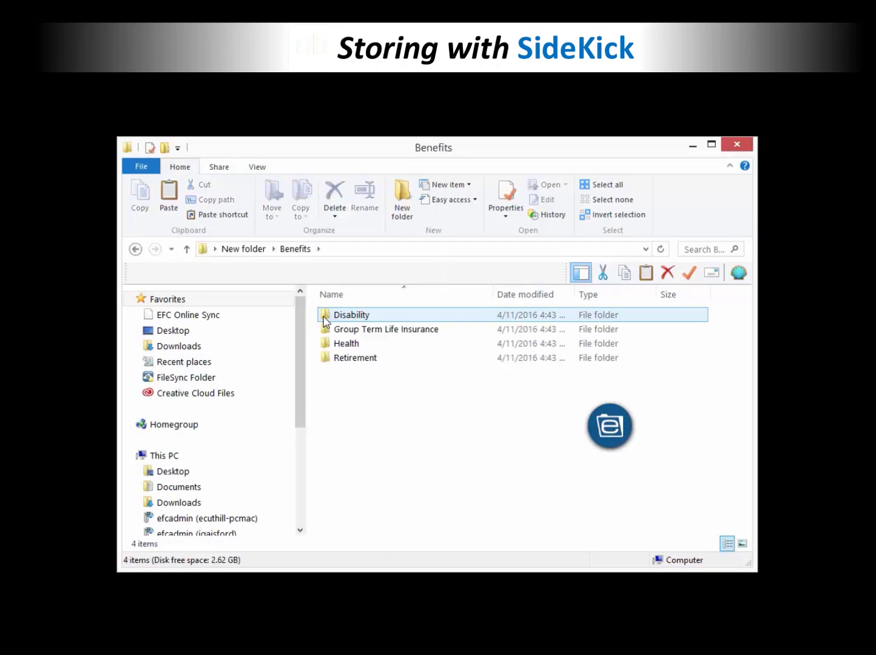
pyautogui.doubleClick(333, 329)
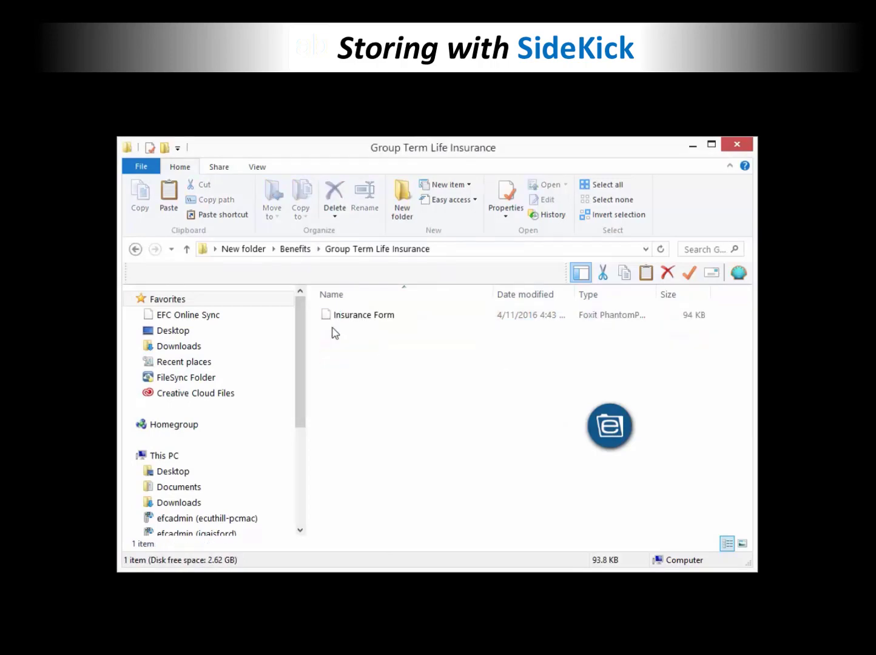
pyautogui.click(733, 148)
pyautogui.moveTo(625, 416); pyautogui.dragTo(507, 282)
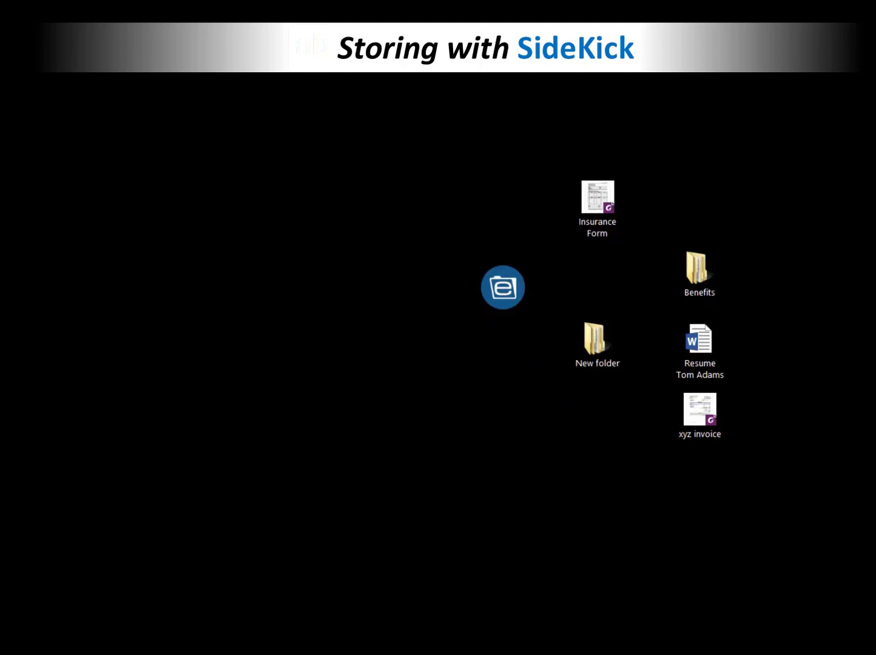